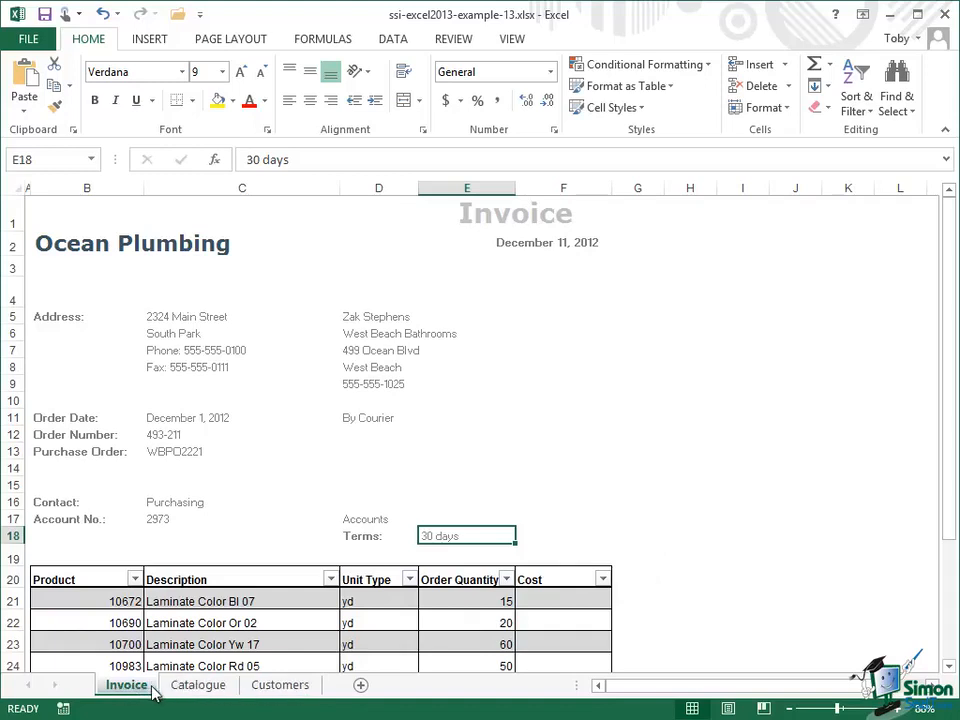
Step: Examine the account numbers on the Customers sheet and compare them with the invoice's account number in C17
click(285, 690)
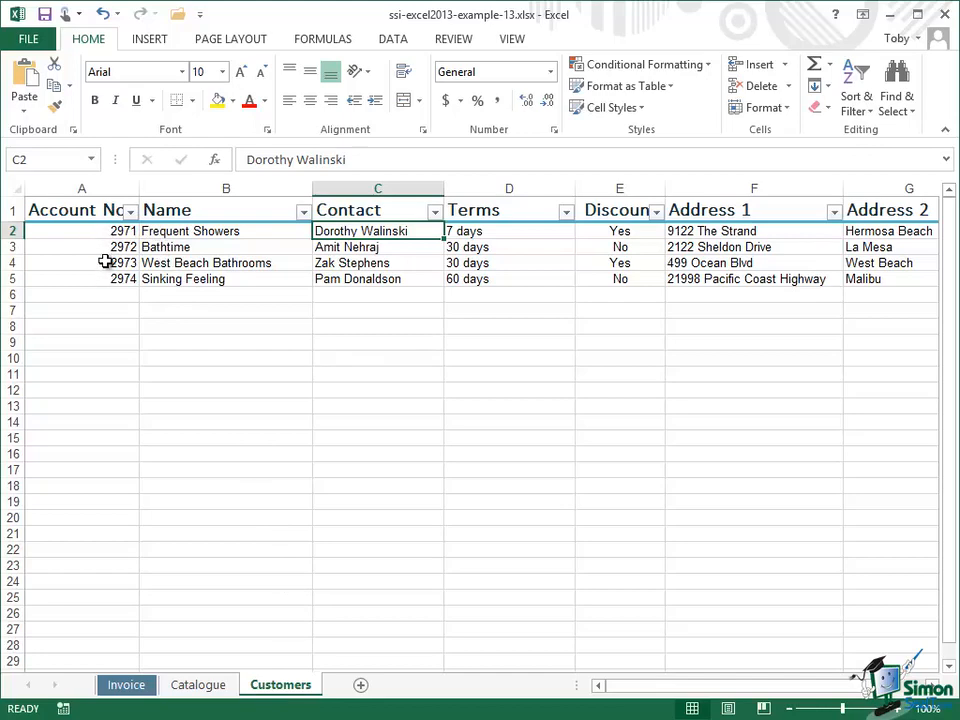
click(73, 262)
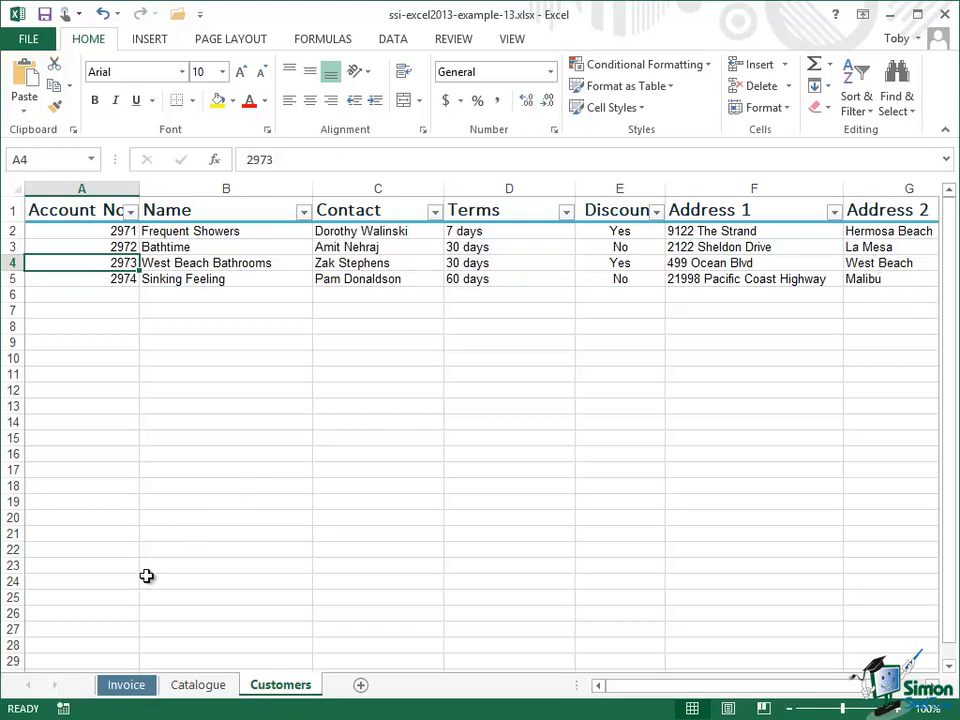
click(125, 687)
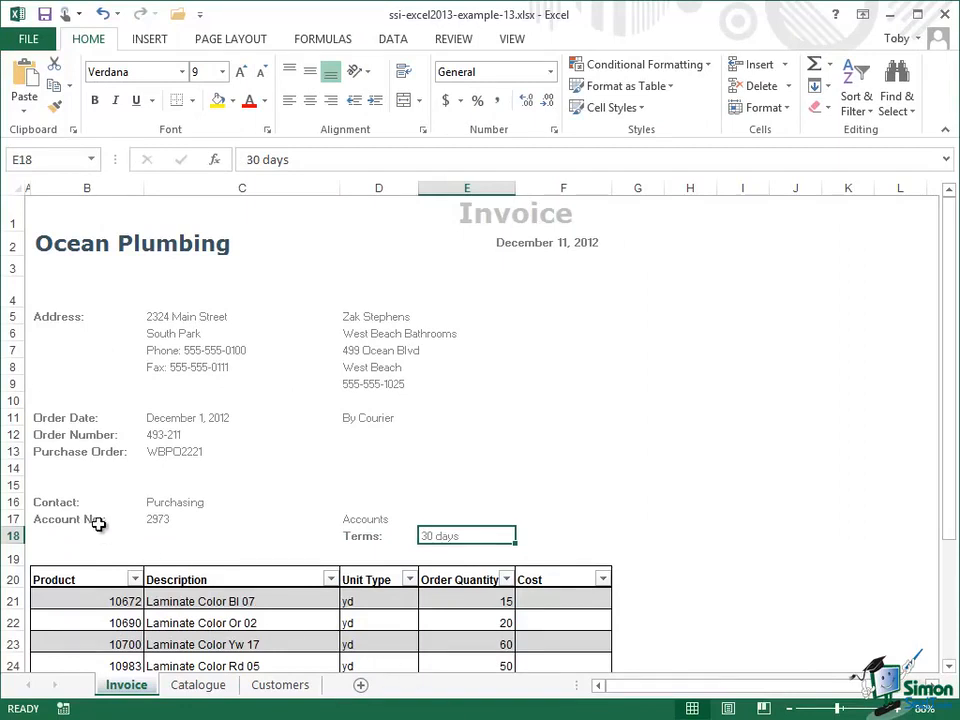
click(172, 519)
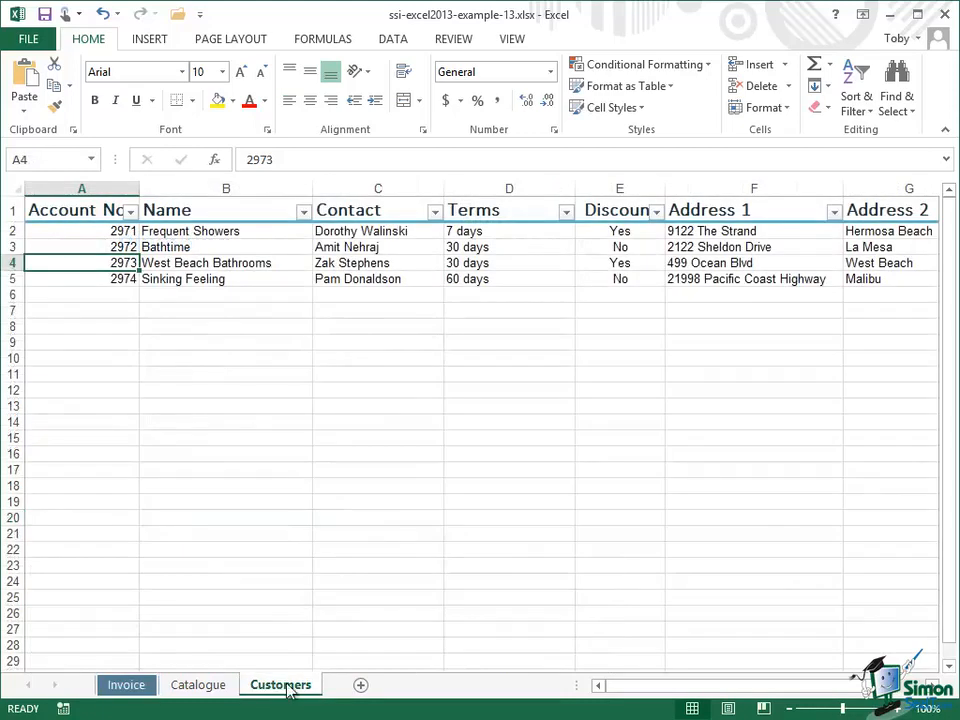
click(104, 231)
click(103, 245)
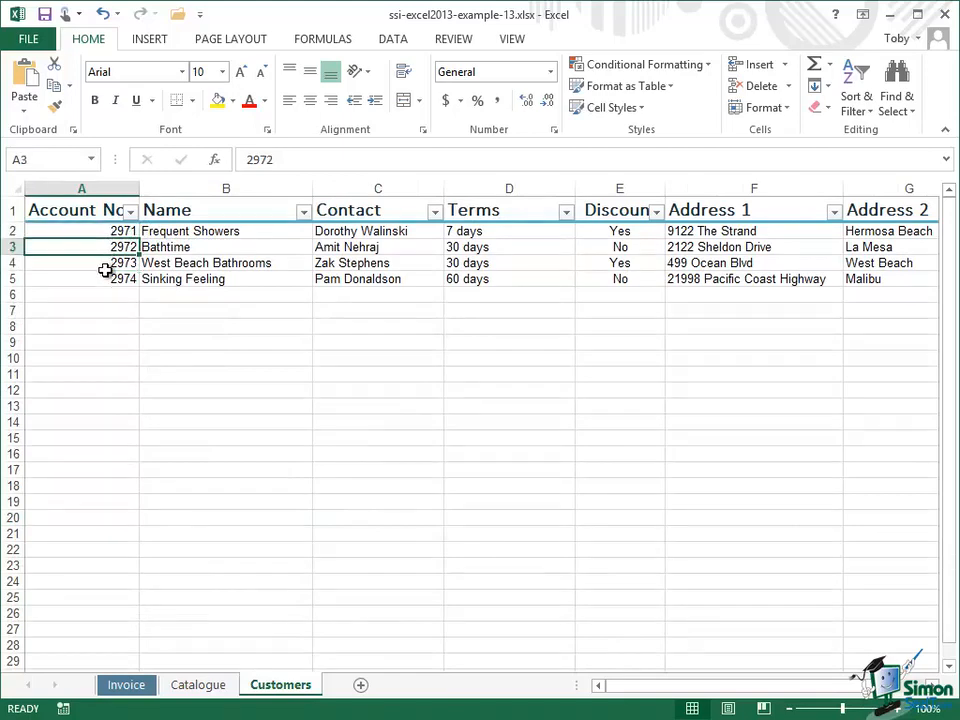
click(105, 266)
click(110, 278)
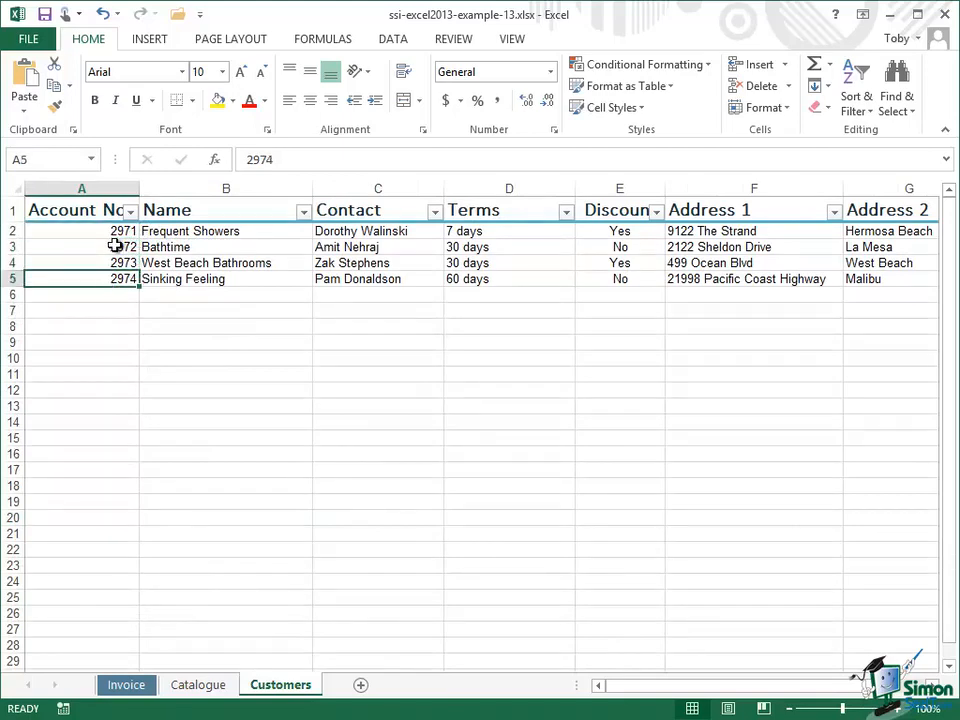
Step: Change the account number in Invoice cell C17 to Bathtime's and check that customer's record on the Customers sheet
click(135, 686)
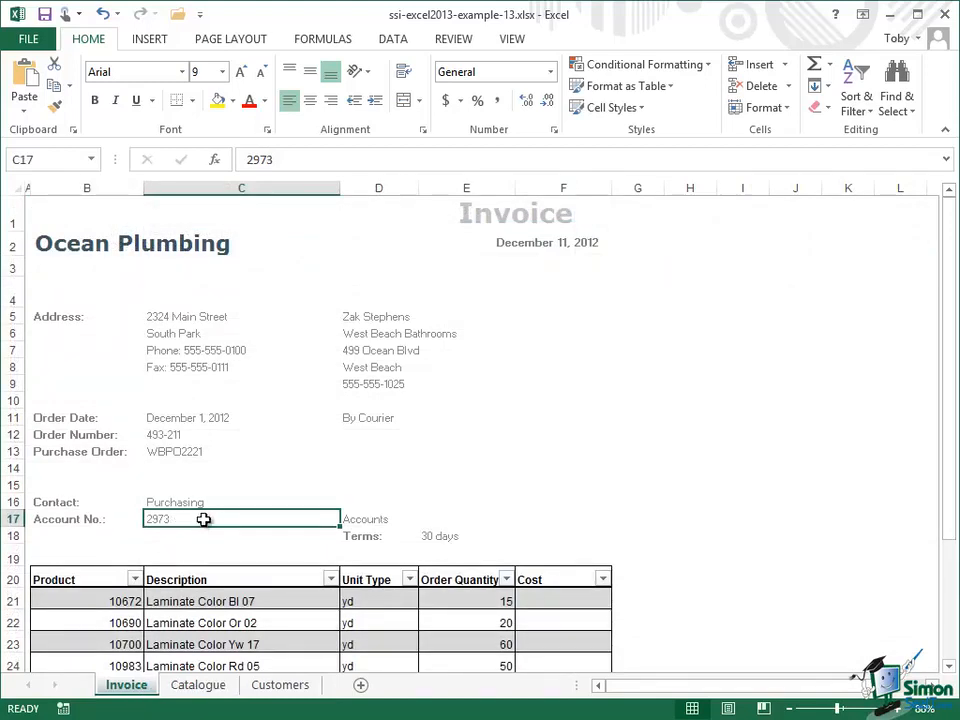
click(394, 163)
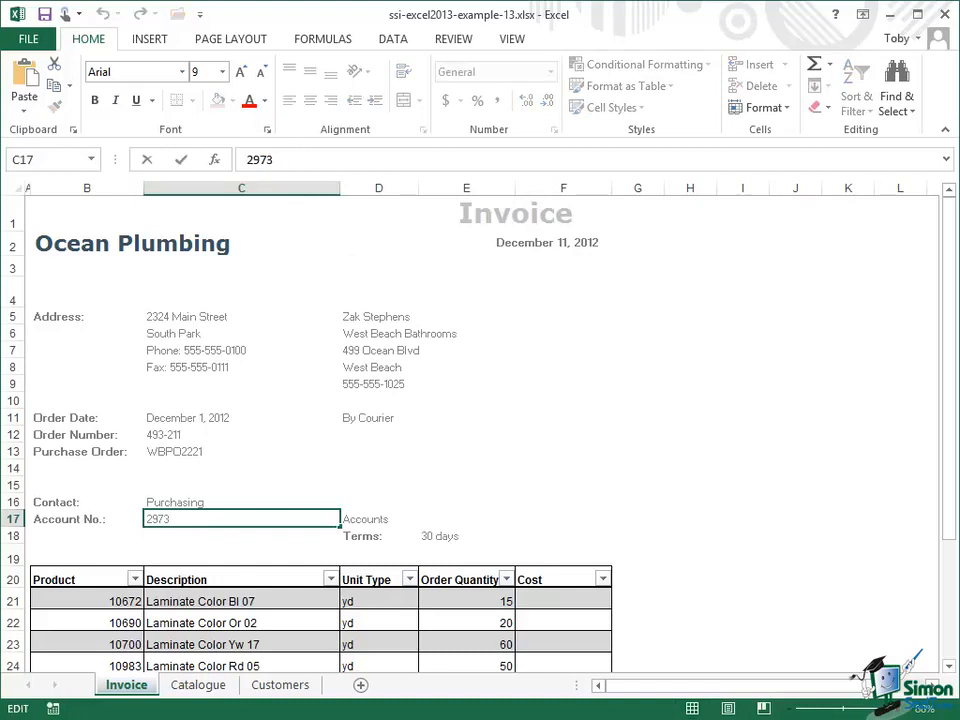
key(BackSpace)
text(2)
click(280, 686)
click(281, 687)
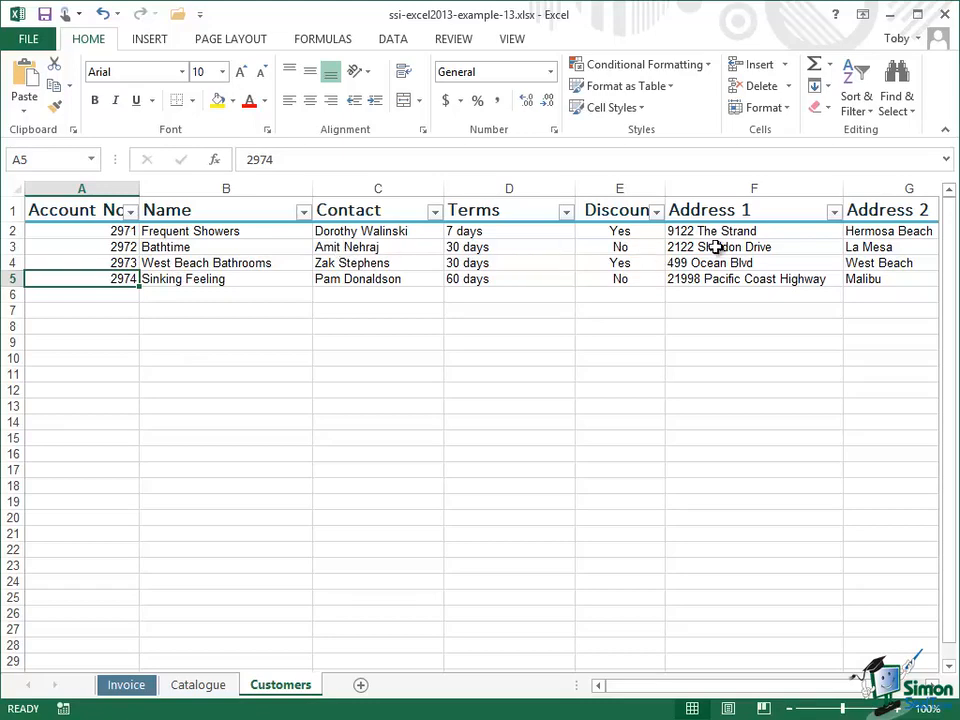
Step: Set the account number in Invoice cell C17 back to that of West Beach Bathrooms
click(128, 687)
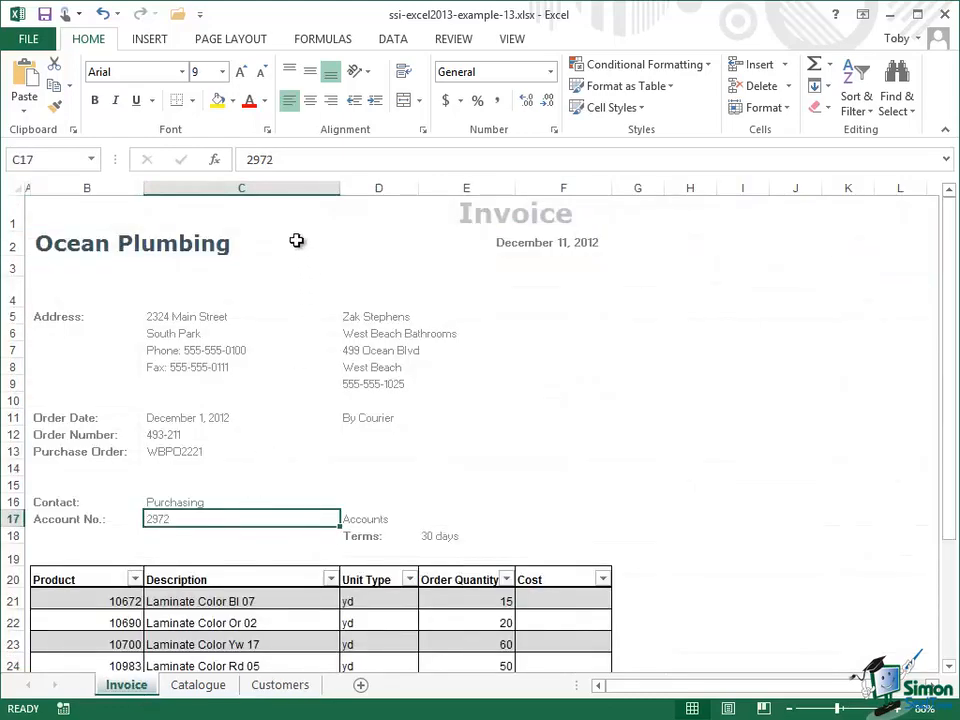
click(278, 159)
key(BackSpace)
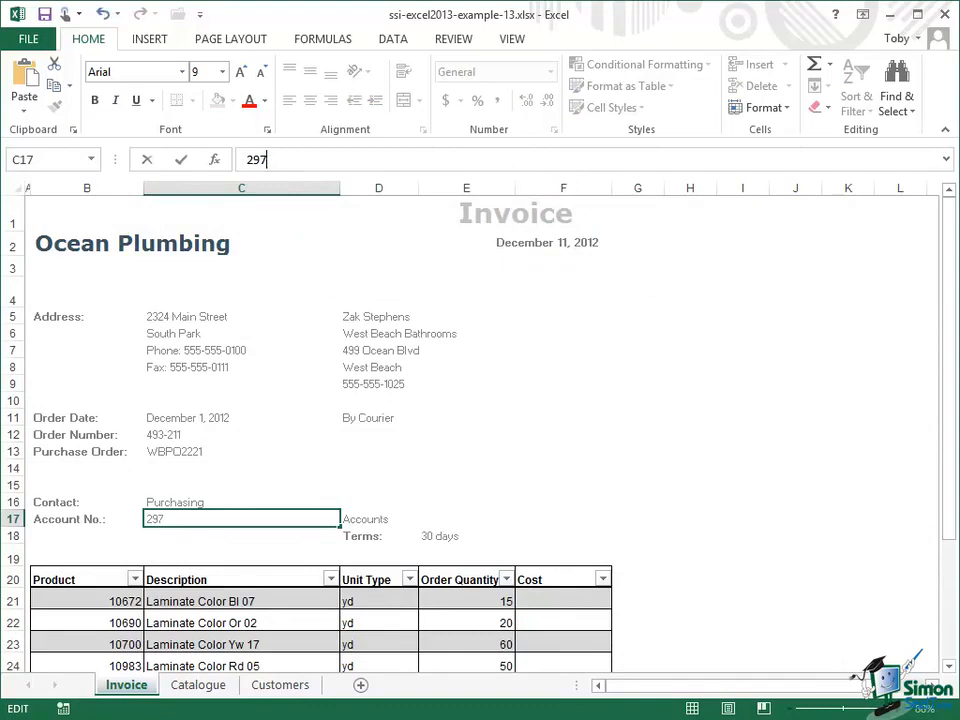
text(3)
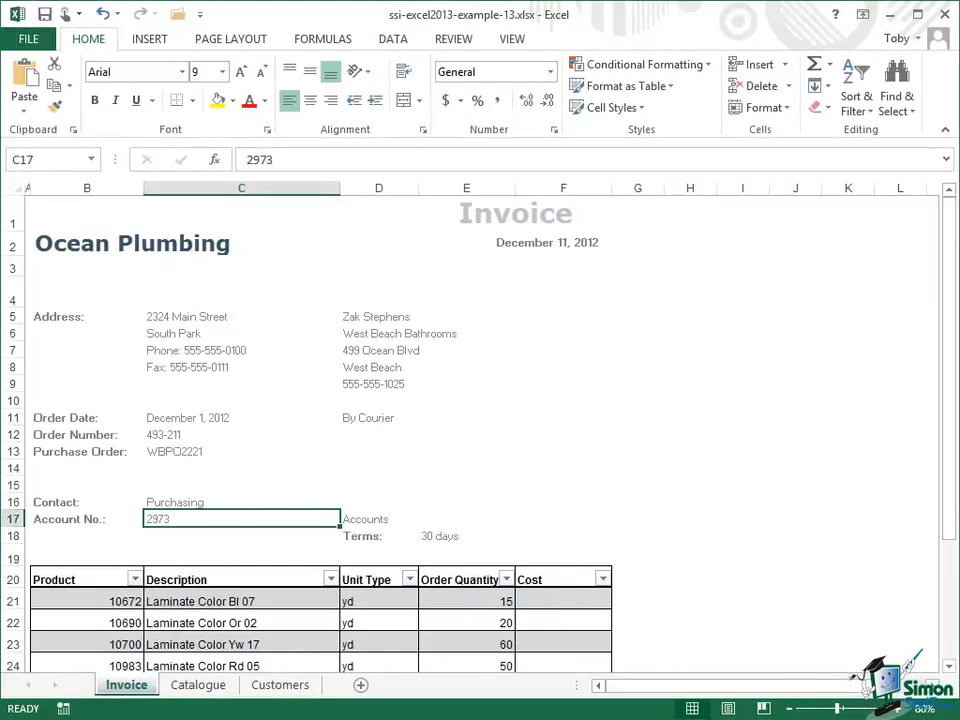
Step: Clear the typed contact name from Invoice cell D5 and begin a formula there with an equals sign
click(366, 317)
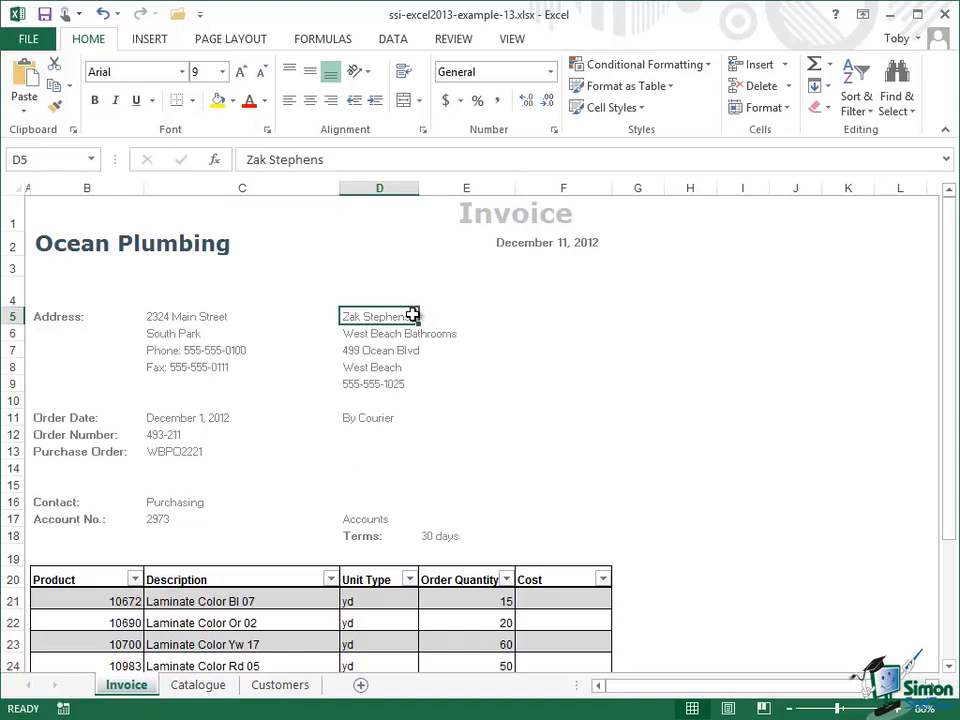
click(333, 159)
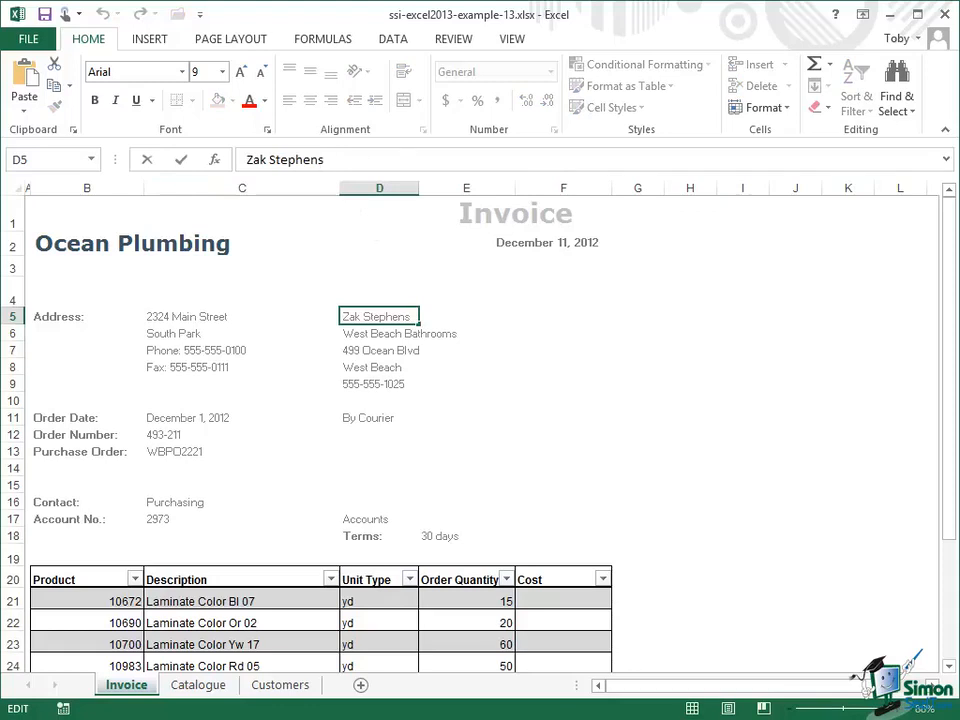
key(BackSpace)
key(BackSpace)
key(BackSpace)
key(BackSpace)
key(BackSpace)
key(BackSpace)
key(BackSpace)
key(BackSpace)
key(BackSpace)
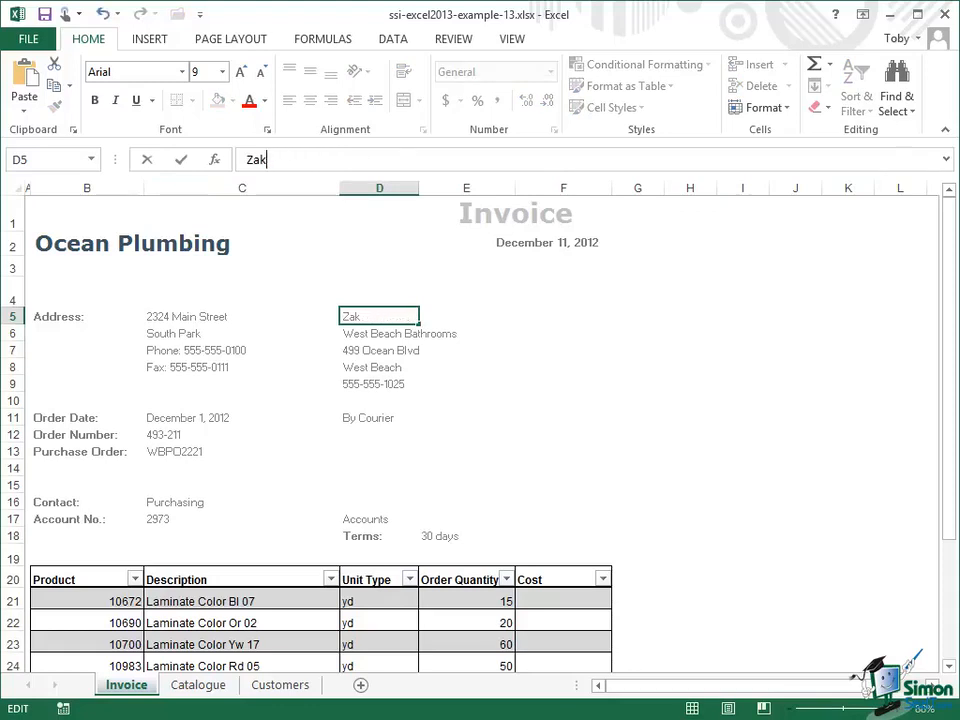
key(BackSpace)
key(BackSpace)
key(BackSpace)
text(=)
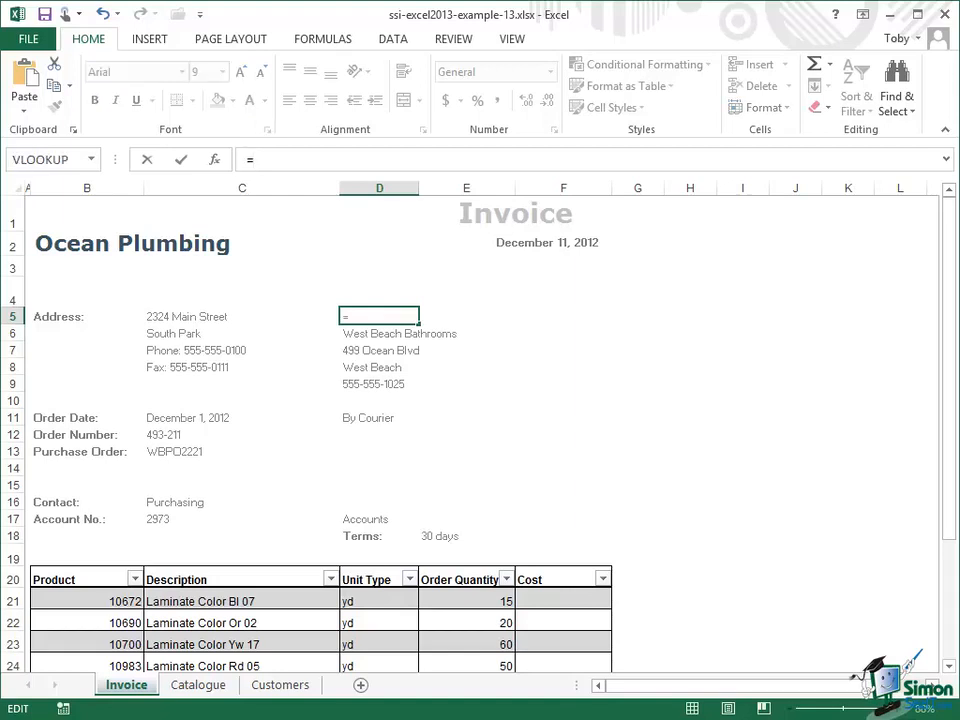
Step: Insert a VLOOKUP function in D5 and use account number cell C17 as its lookup value
click(320, 40)
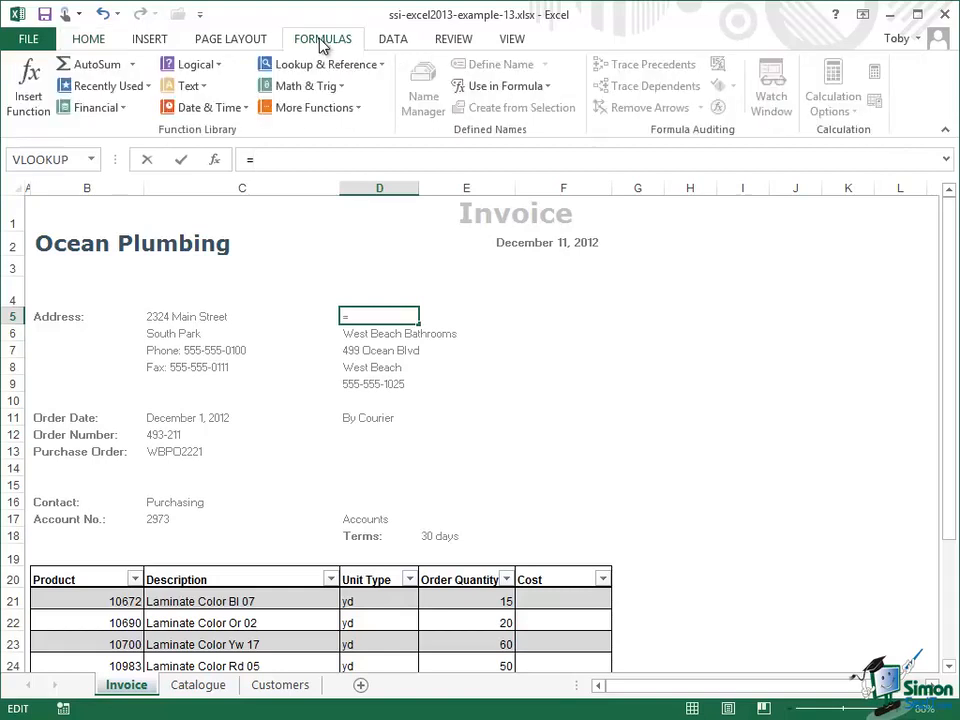
click(384, 66)
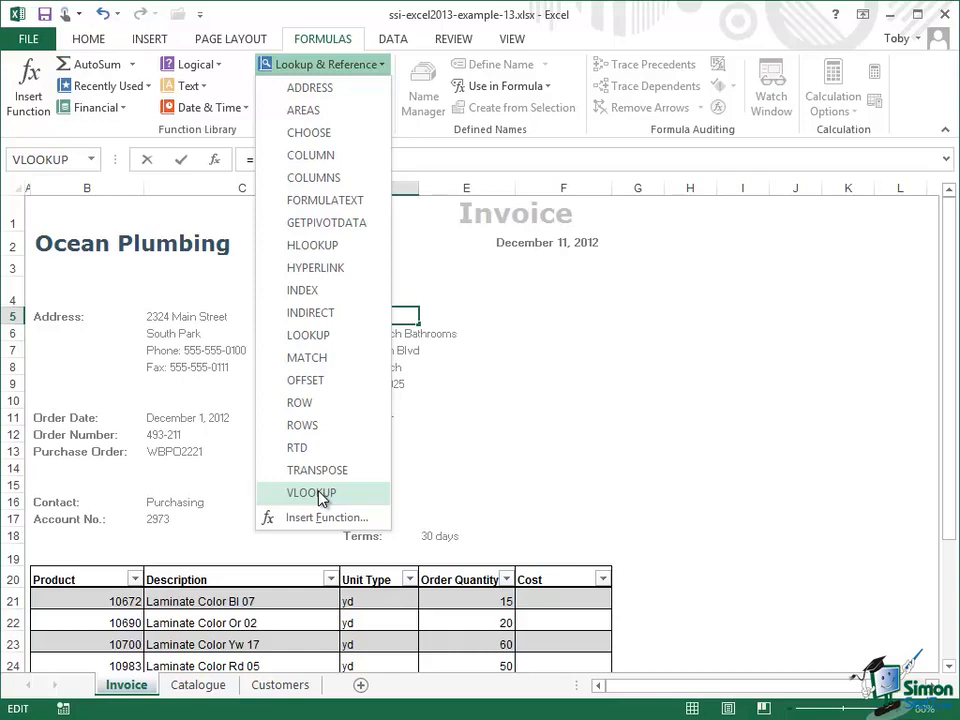
click(312, 493)
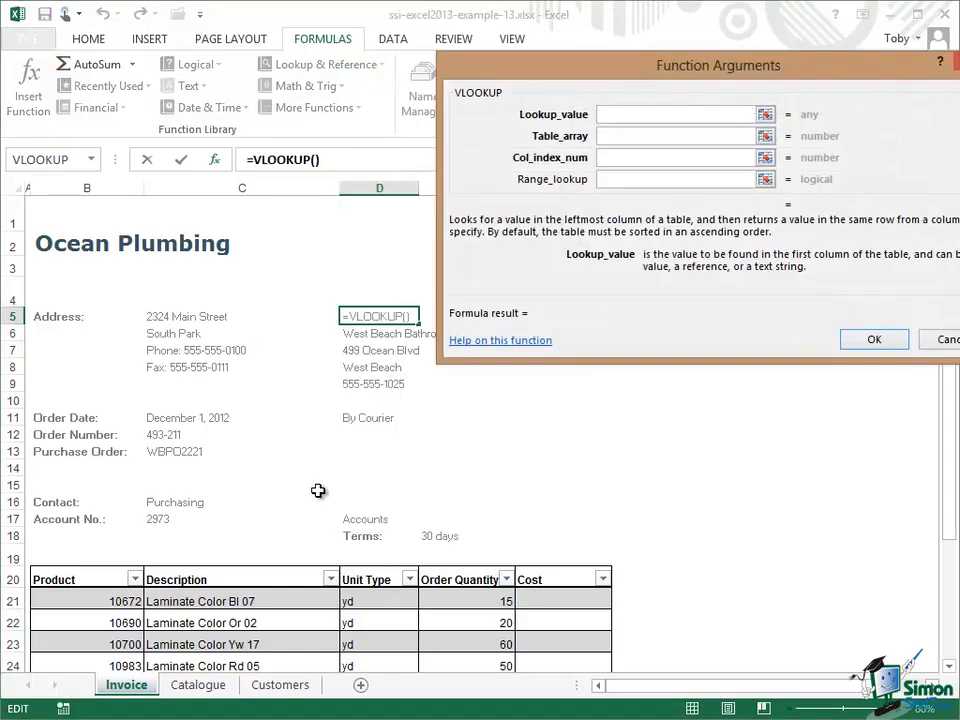
drag(808, 62, 527, 159)
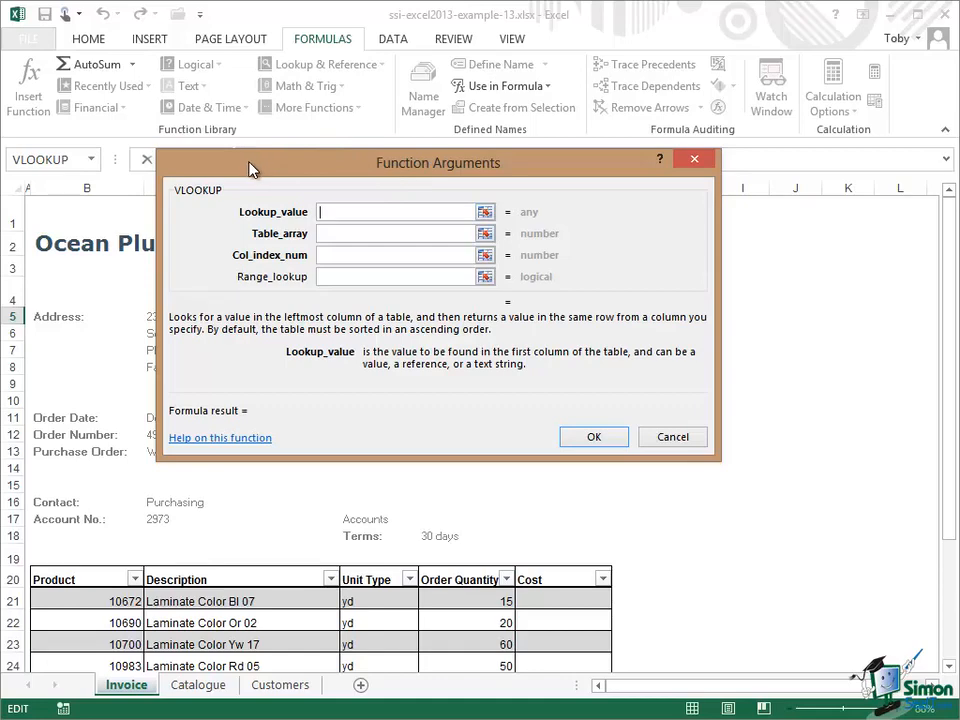
drag(249, 170, 267, 93)
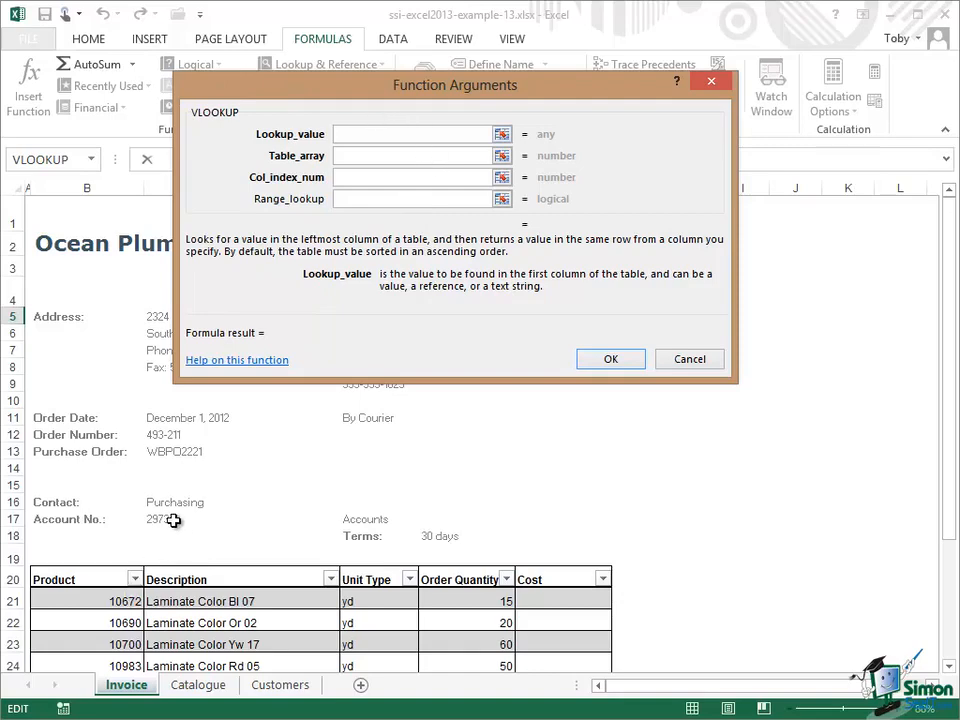
drag(273, 88, 370, 96)
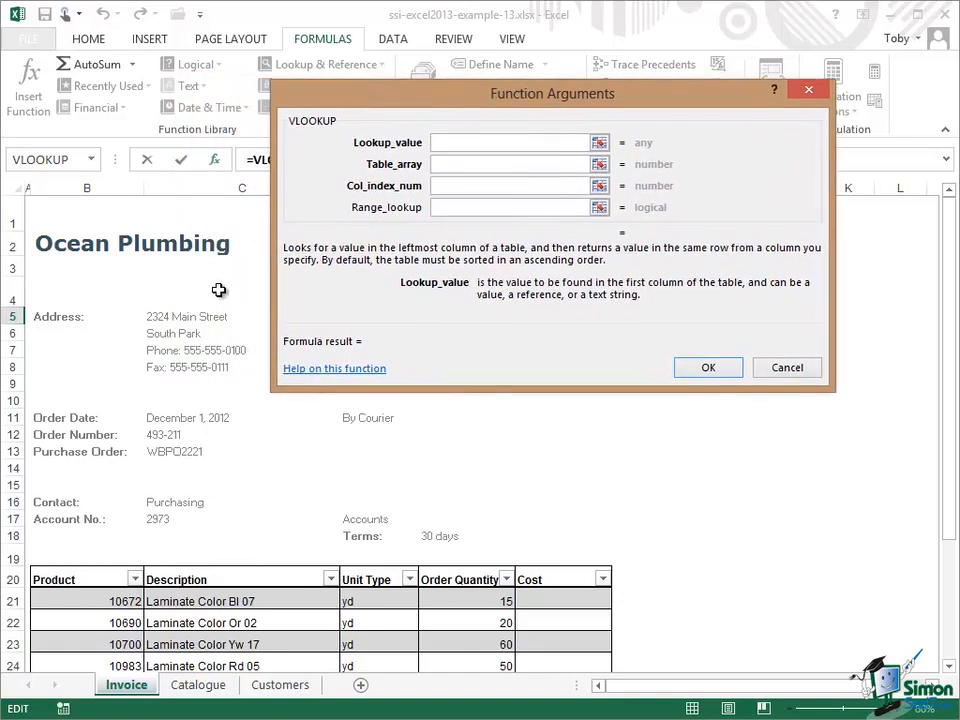
click(159, 519)
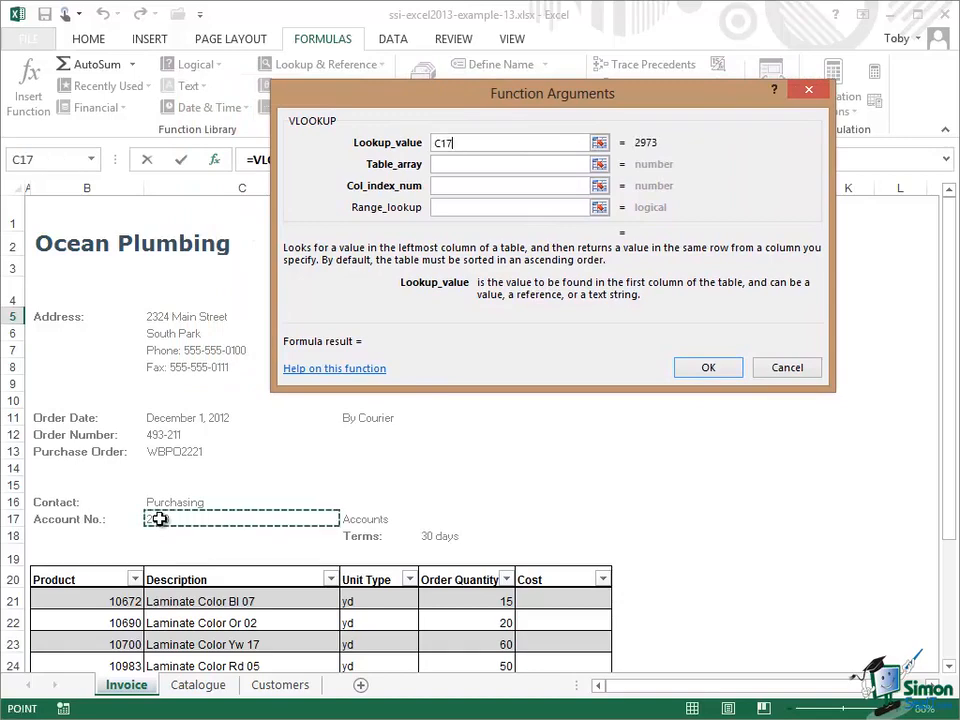
Step: Set the VLOOKUP table array to the customer records in Customers!A2:G5
click(468, 163)
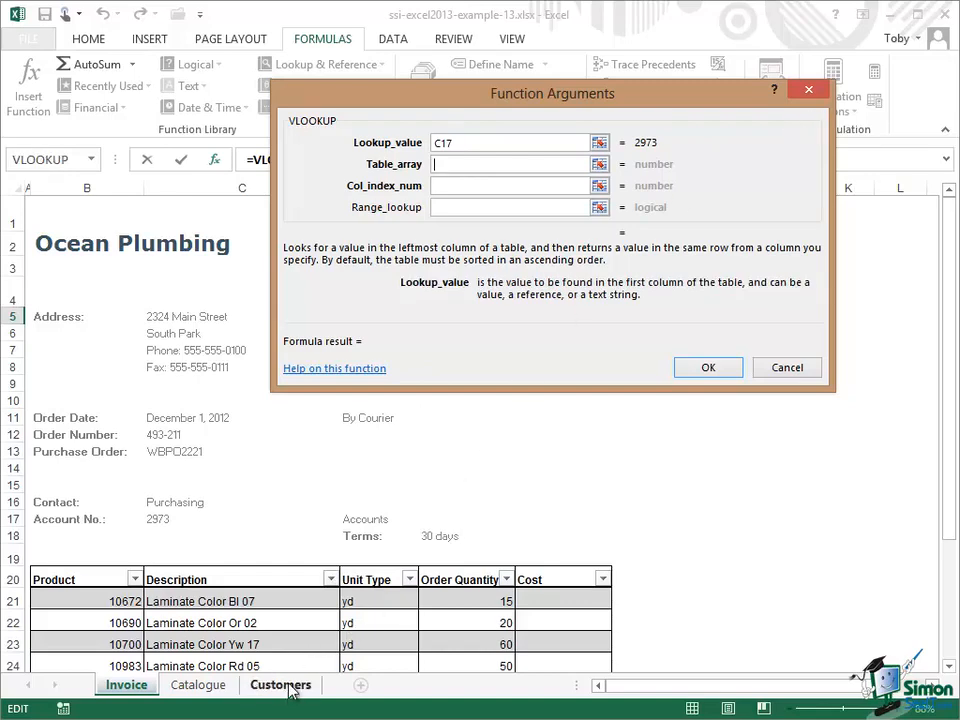
click(288, 685)
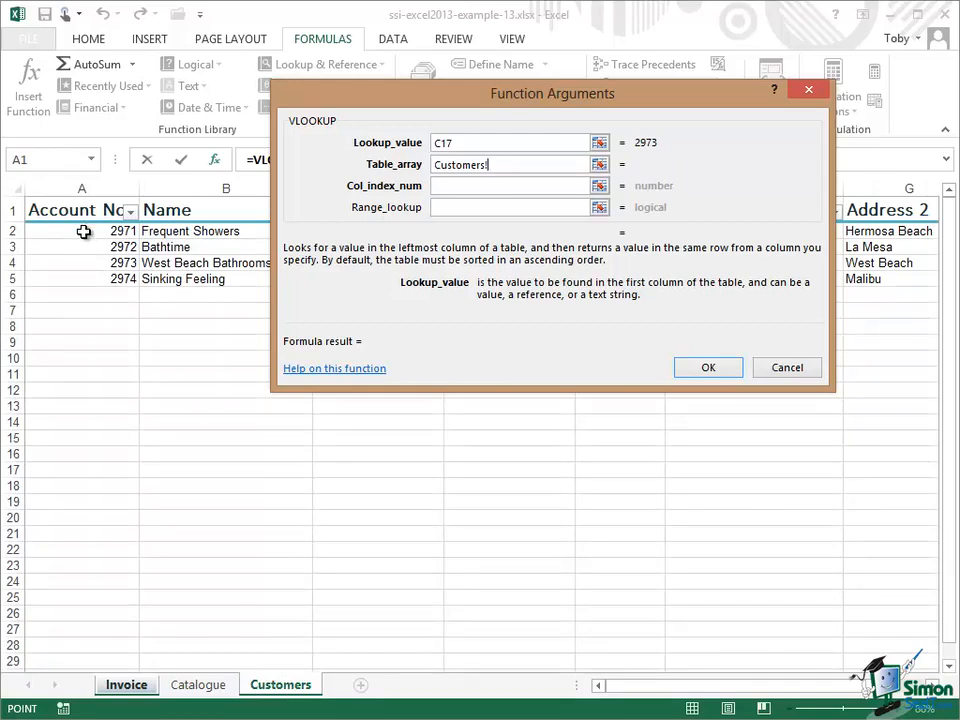
drag(84, 231, 902, 276)
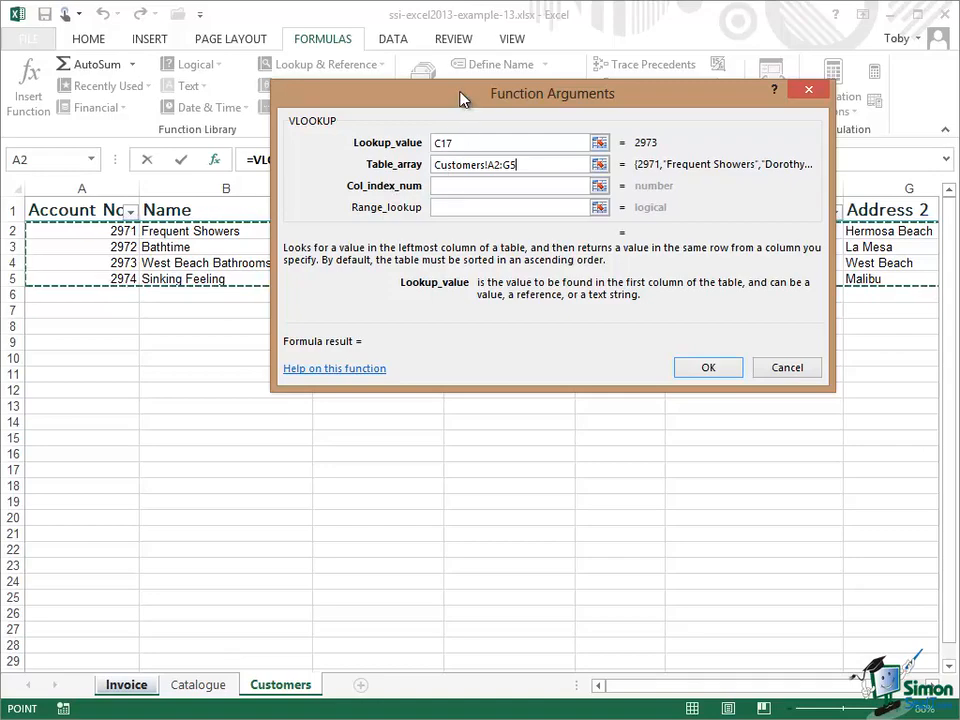
Step: Set the VLOOKUP column index number to 3 for the Contact column and complete the formula
drag(455, 97, 325, 350)
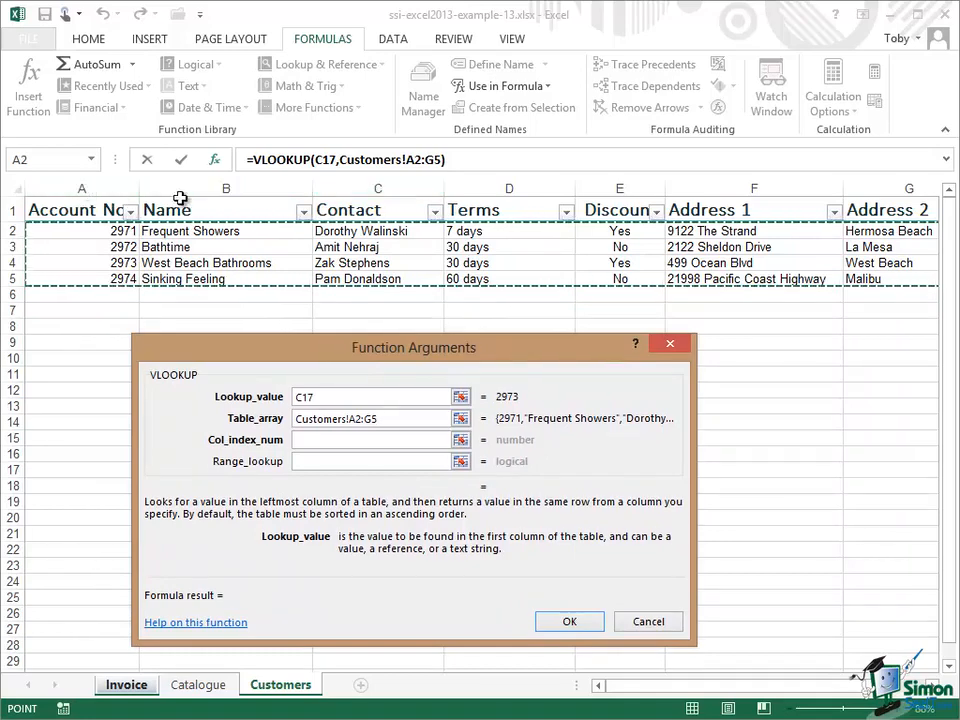
click(318, 441)
text(3)
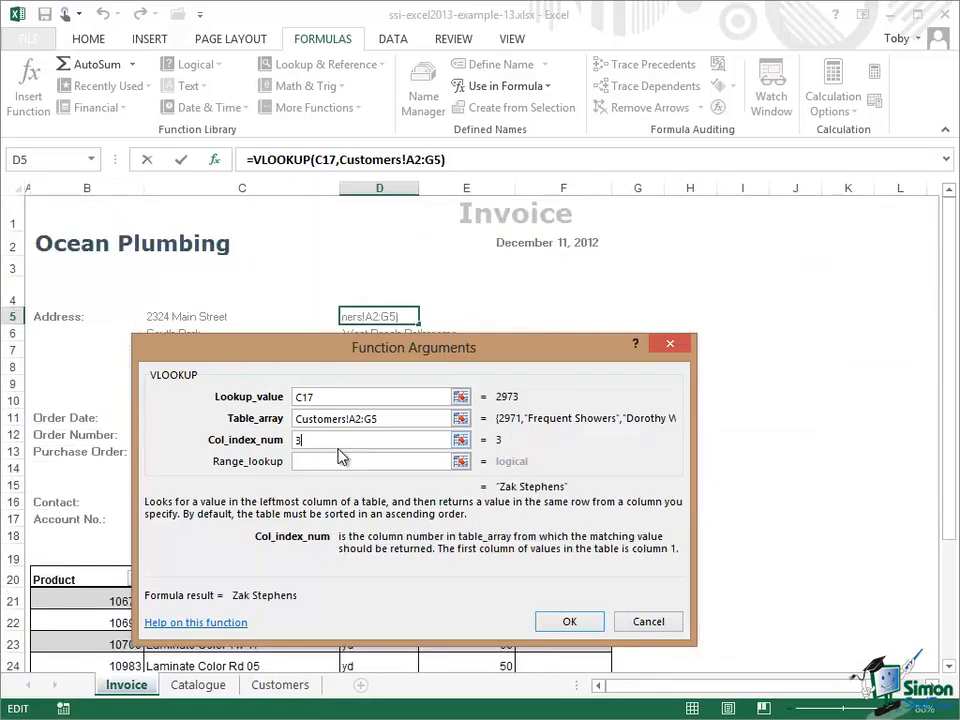
click(569, 619)
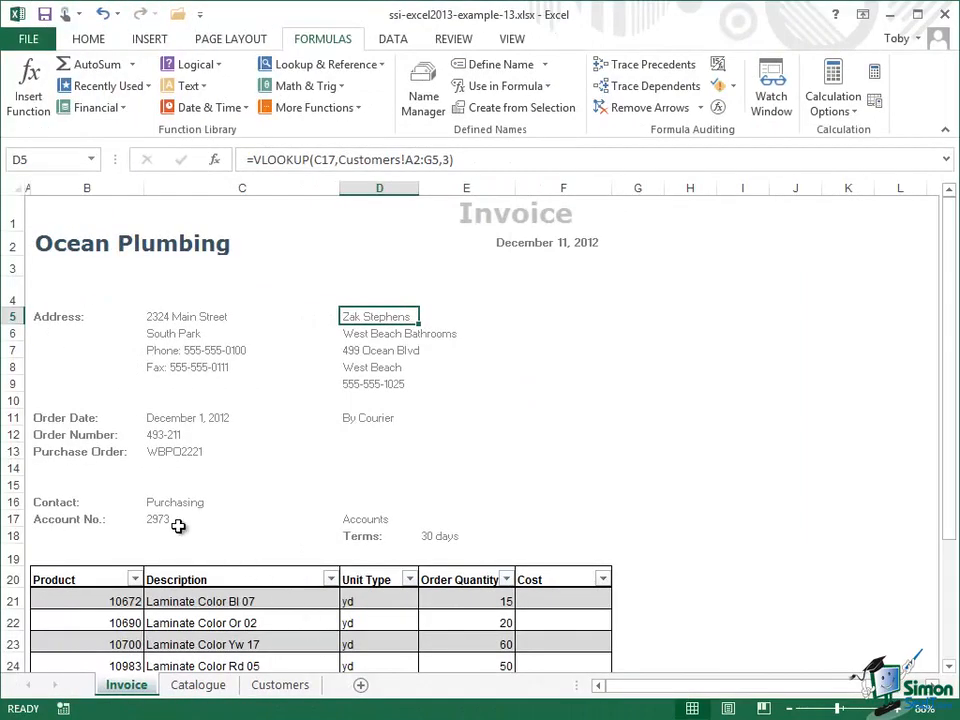
Step: Test the lookup by changing the account number in C17 to Bathtime's
click(170, 519)
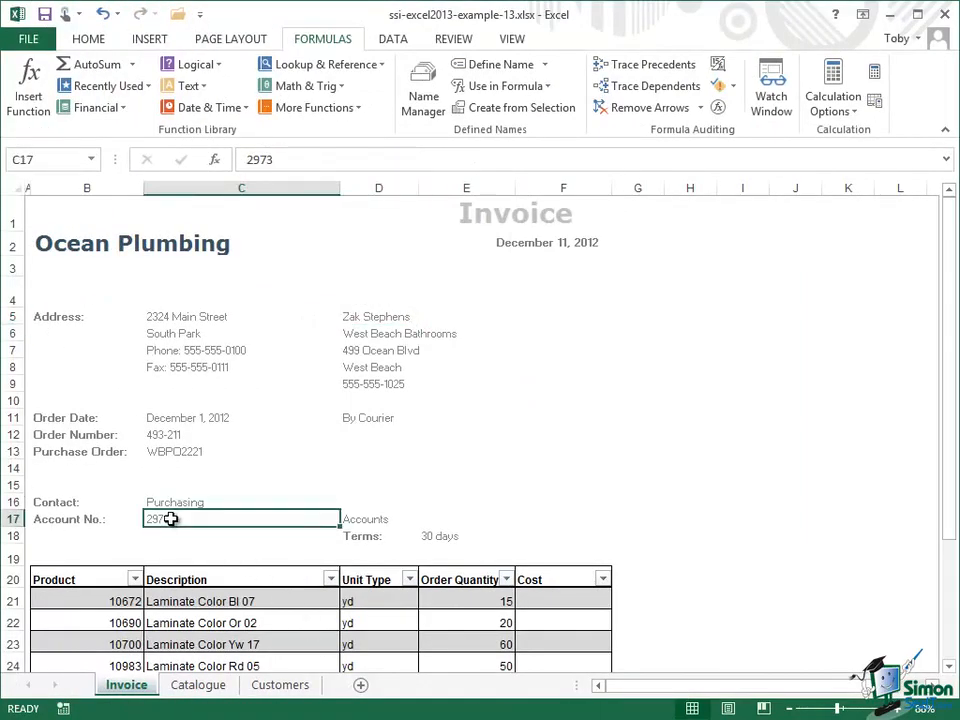
click(289, 161)
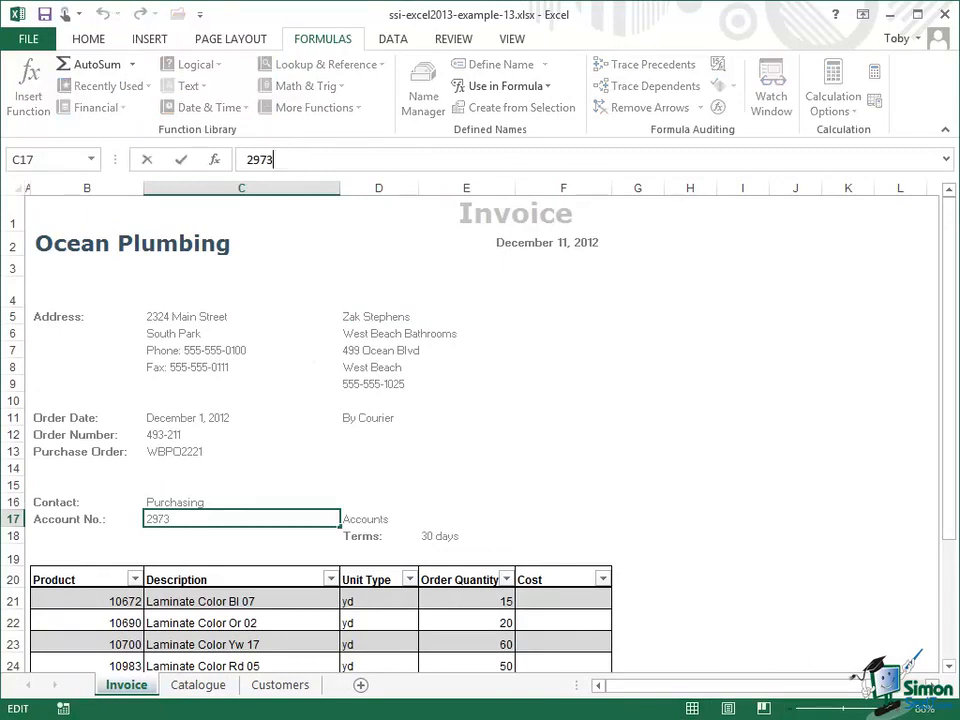
key(BackSpace)
text(2)
click(184, 166)
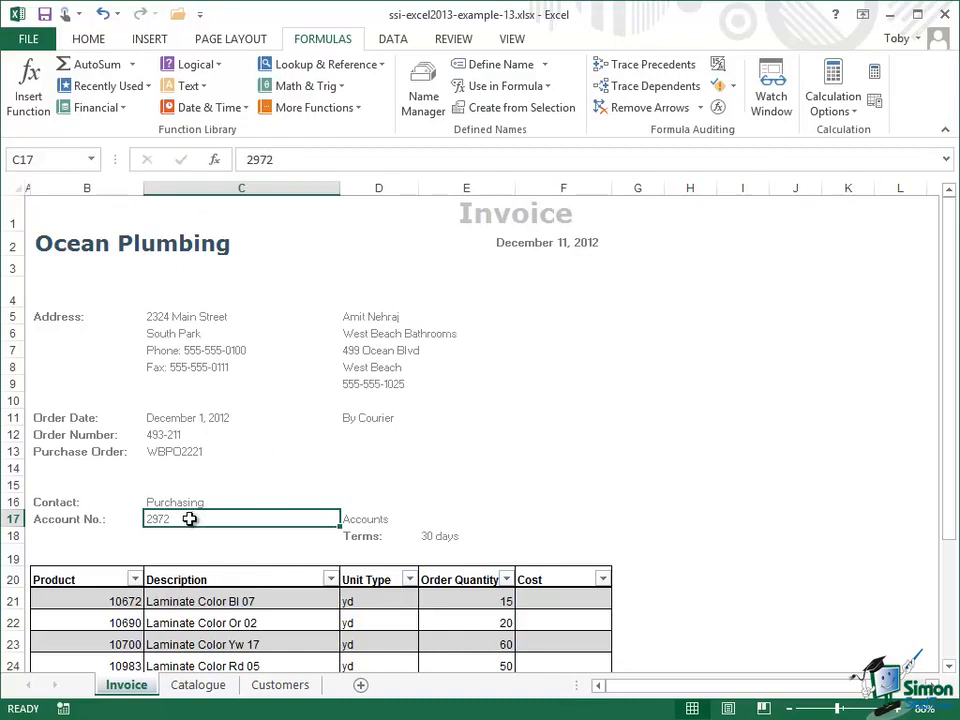
Step: Change the account number in C17 to the one for Frequent Showers
click(282, 159)
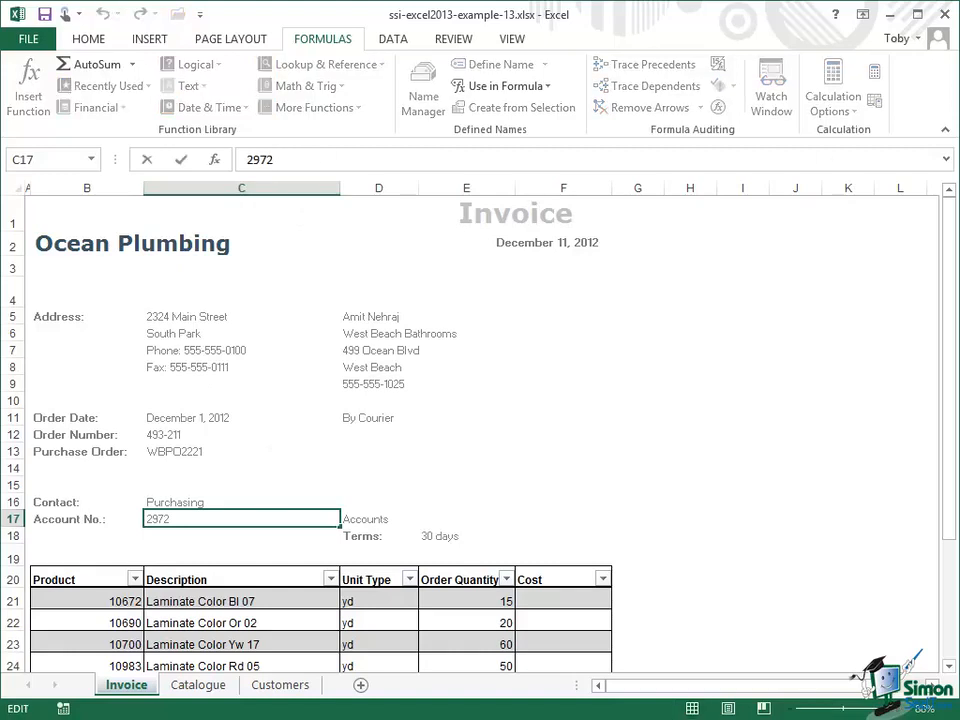
key(BackSpace)
text(1)
click(181, 160)
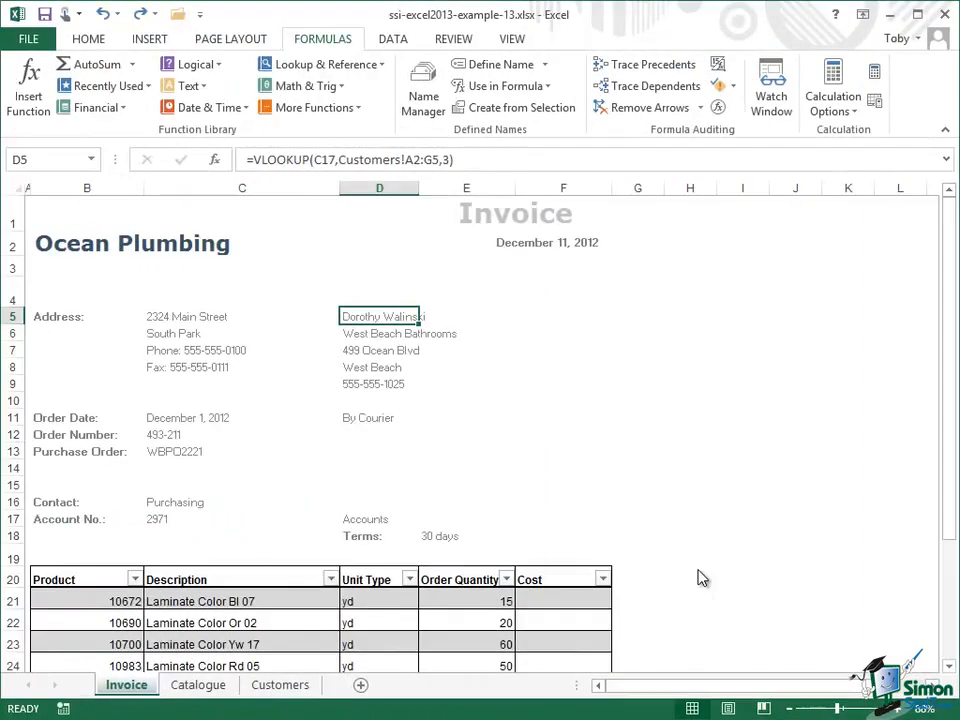
Step: Check the position of the Terms column on the Customers sheet and select the invoice's Terms value in E18
click(283, 687)
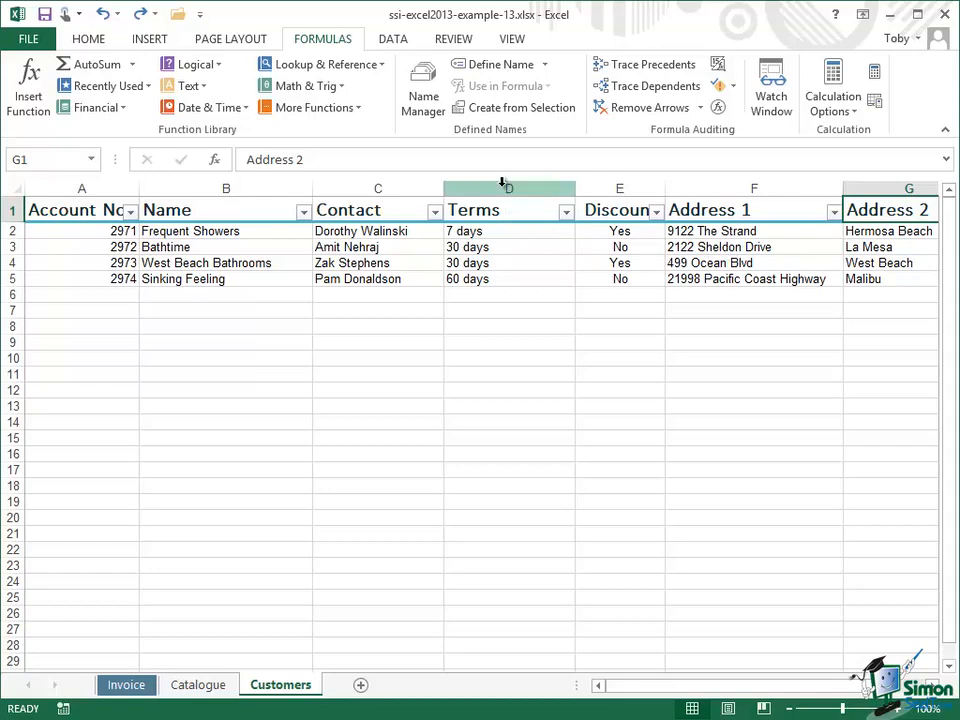
click(128, 686)
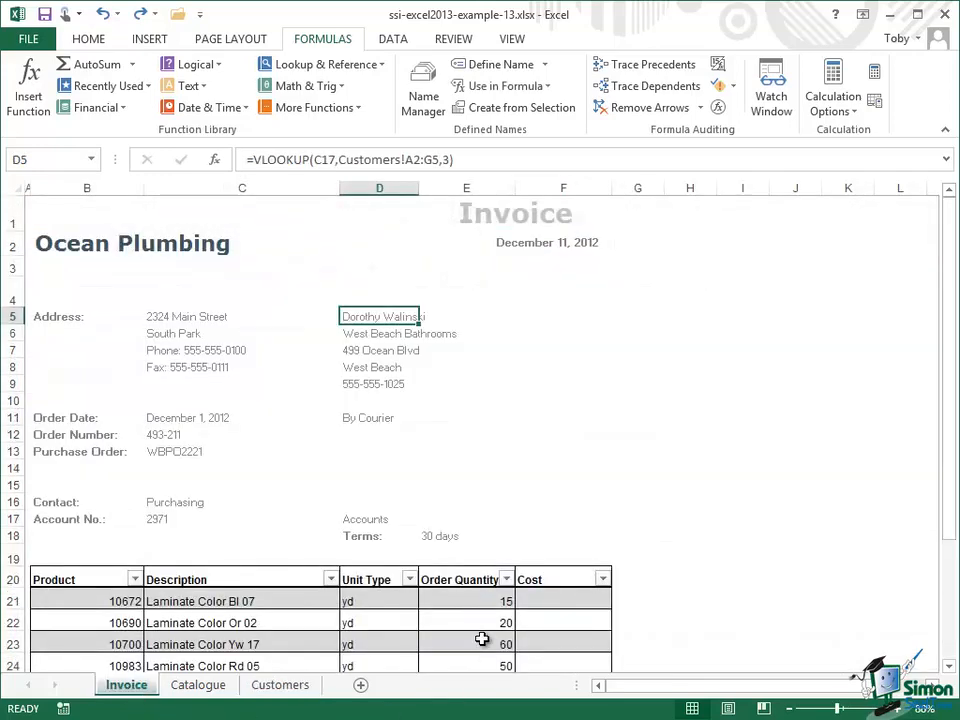
click(441, 537)
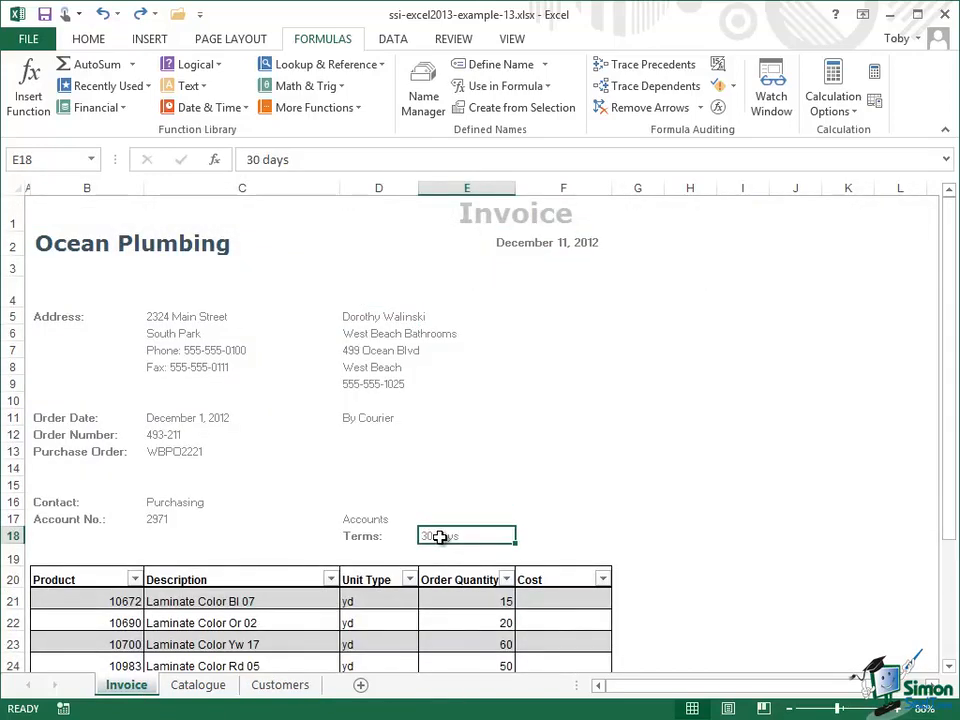
Step: Try to copy the relative-reference lookup formula from D5 into the Terms cell E18, and undo the paste
click(374, 316)
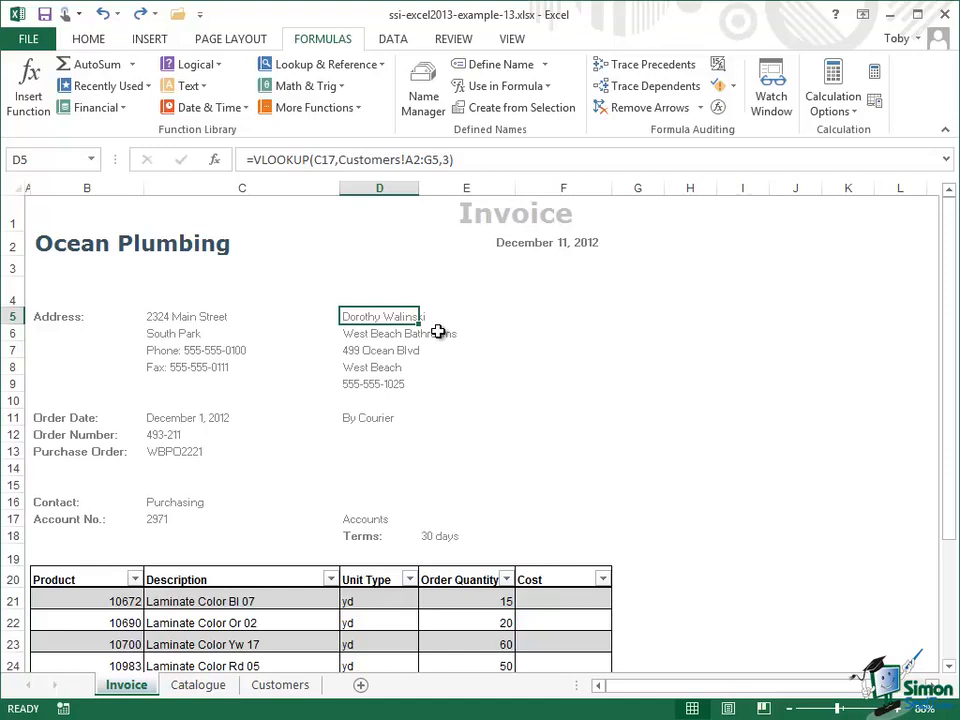
key(ctrl+c)
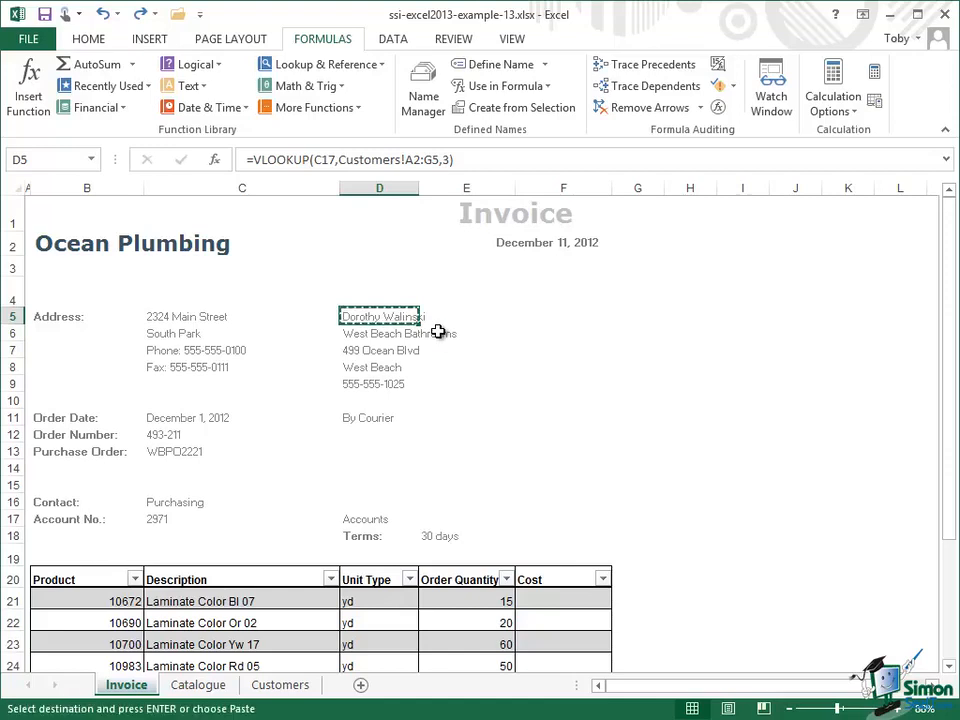
click(441, 534)
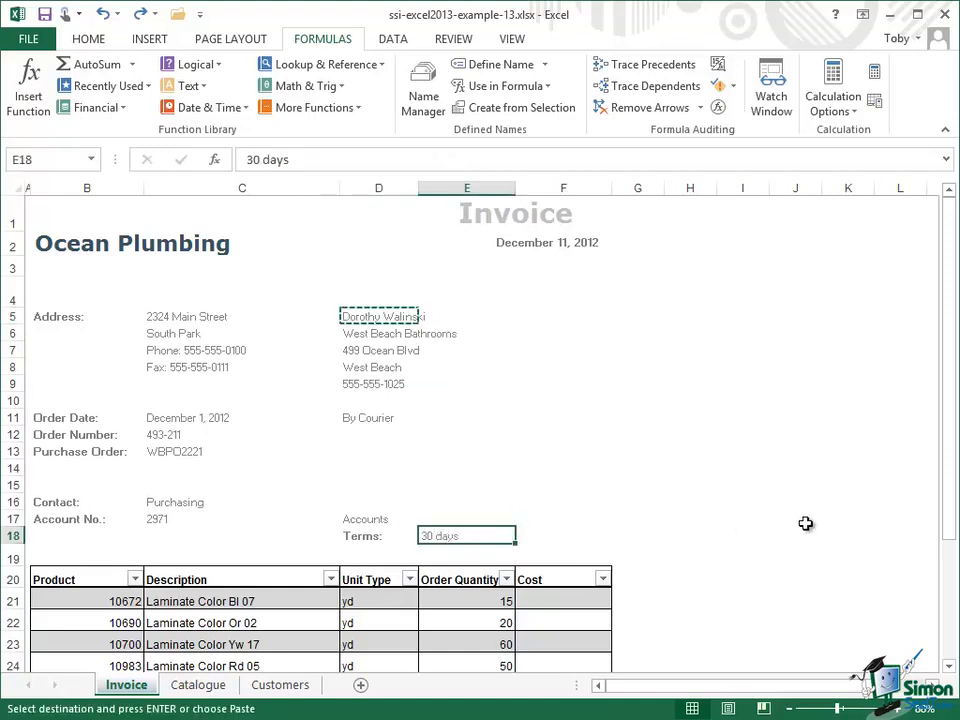
key(ctrl+v)
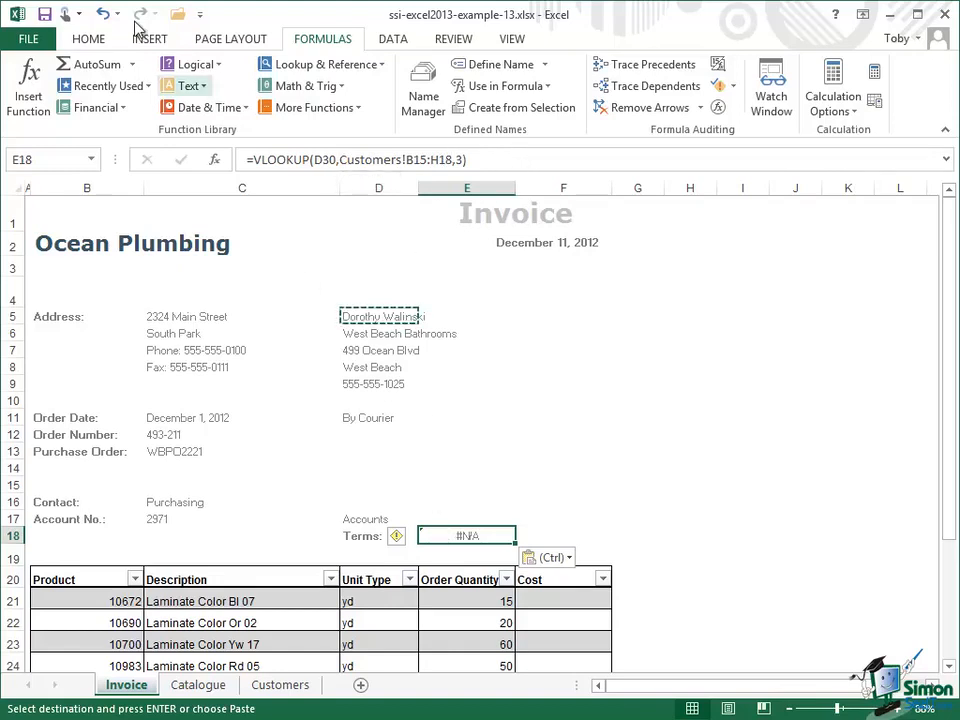
click(104, 15)
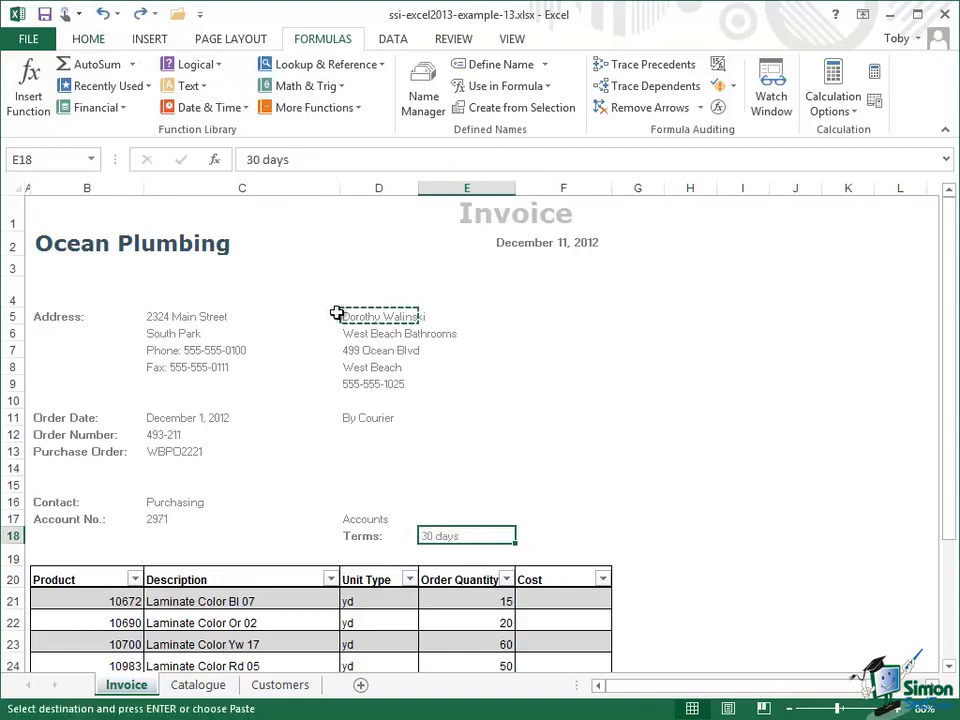
Step: Make the lookup value in the D5 VLOOKUP formula an absolute reference, $C$17
click(381, 317)
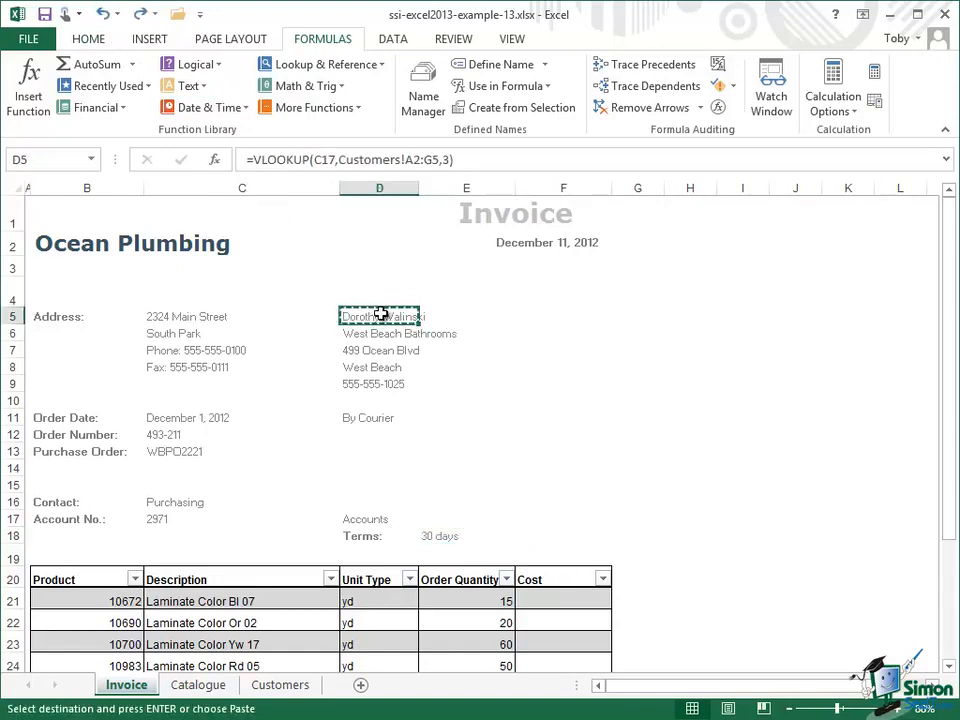
click(317, 159)
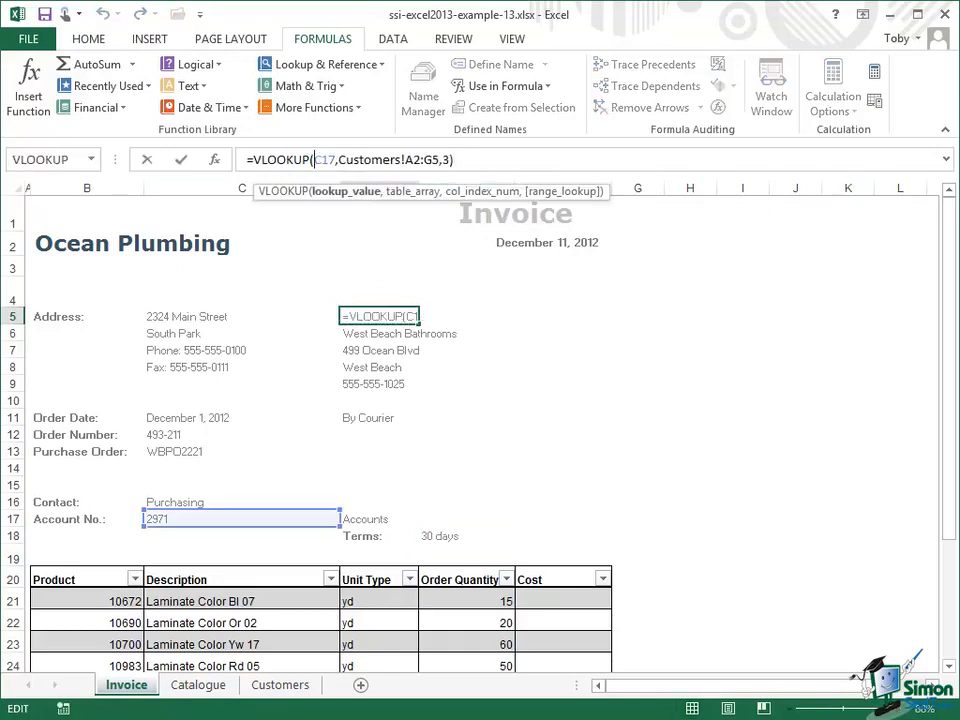
text($)
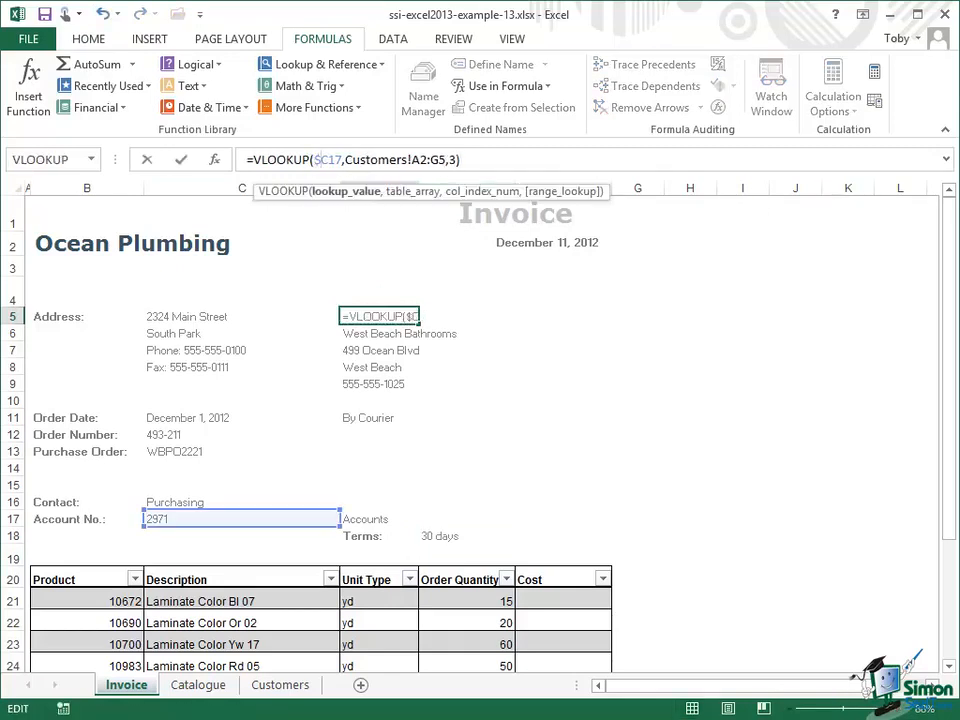
key(Right)
text($)
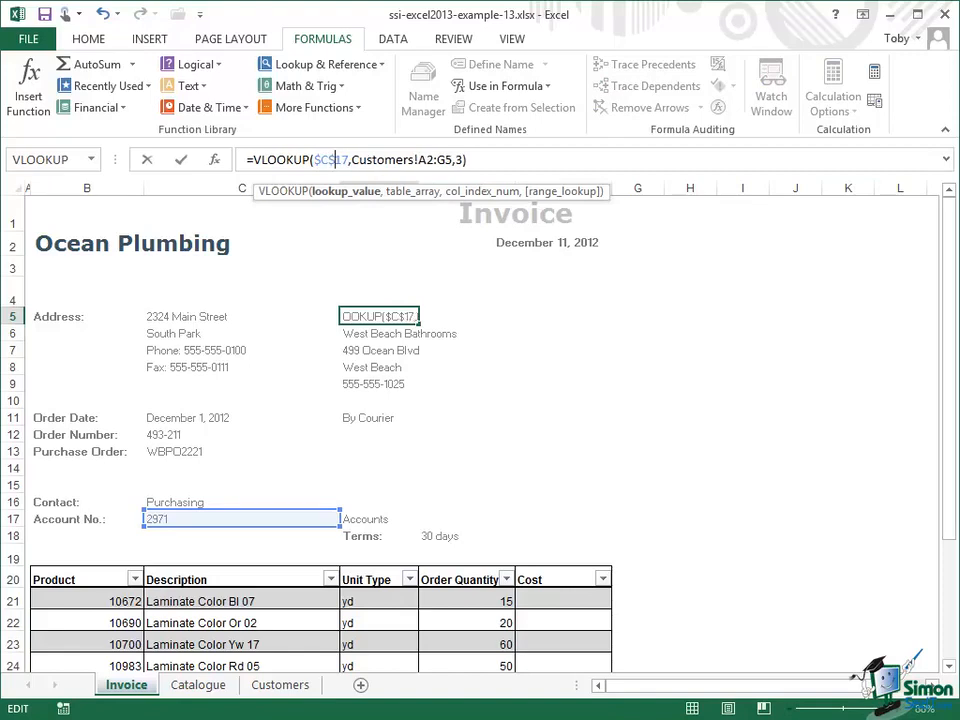
Step: Make the table array in the D5 formula absolute as Customers!$A$2:$G$5 and accept the formula
key(Right)
key(Right)
key(Right)
key(Right)
key(Right)
key(Right)
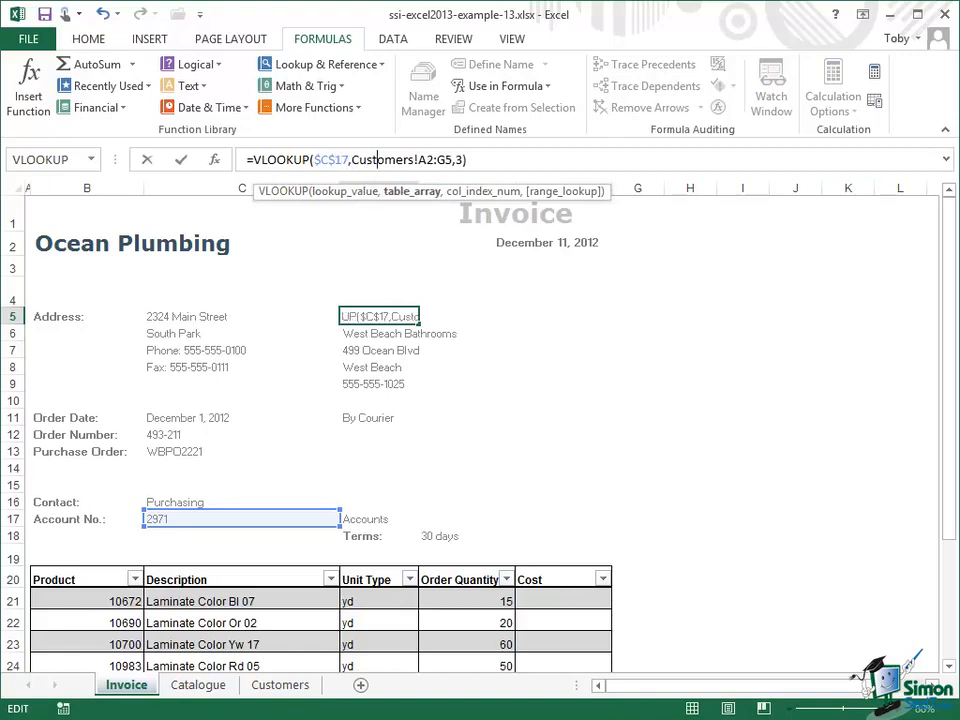
key(Right)
key(Right)
key(Right)
key(Right)
text($)
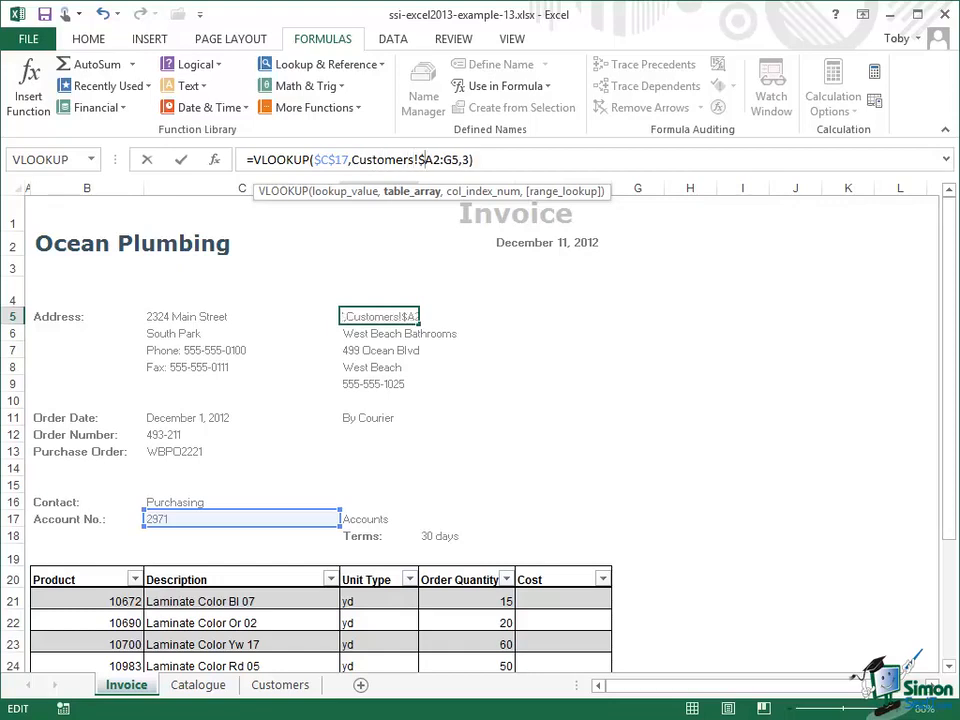
key(Right)
text($)
key(Right)
key(Right)
text($)
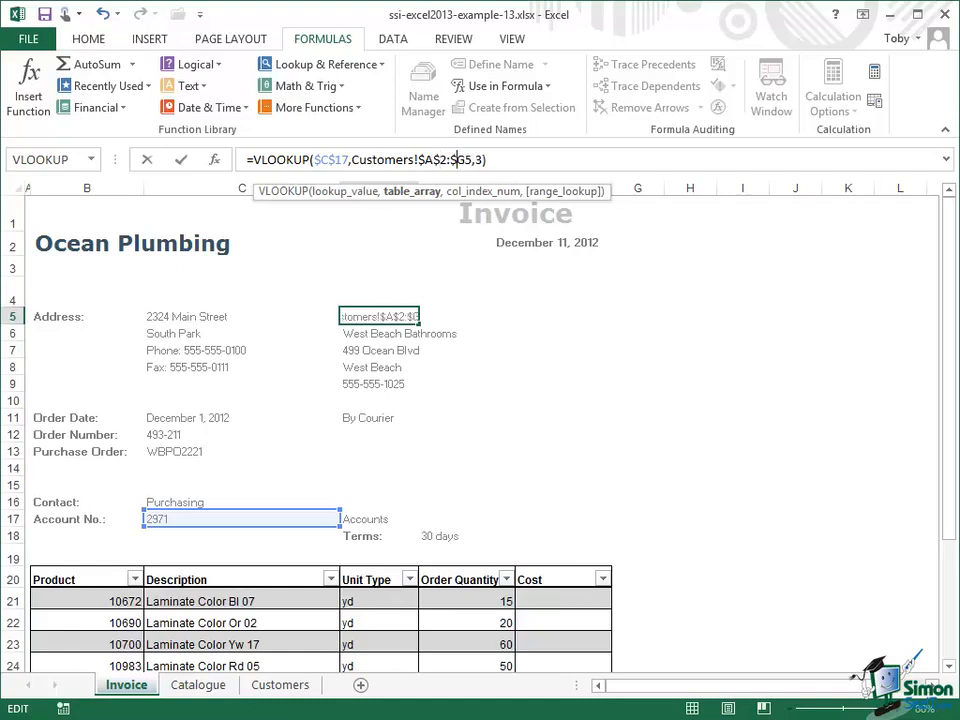
key(Right)
text($)
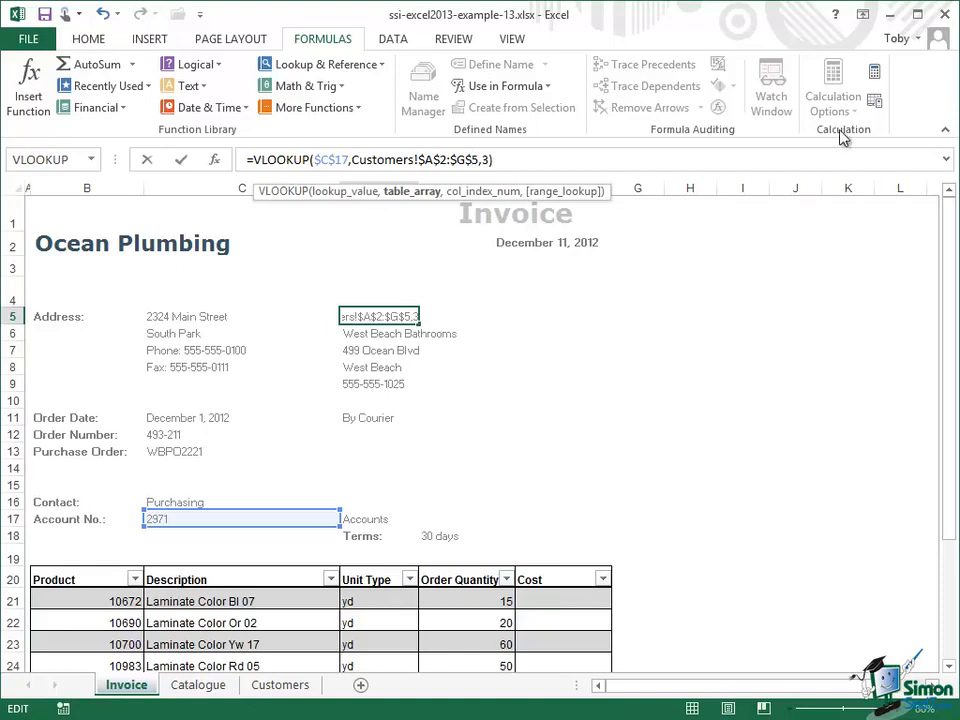
click(181, 160)
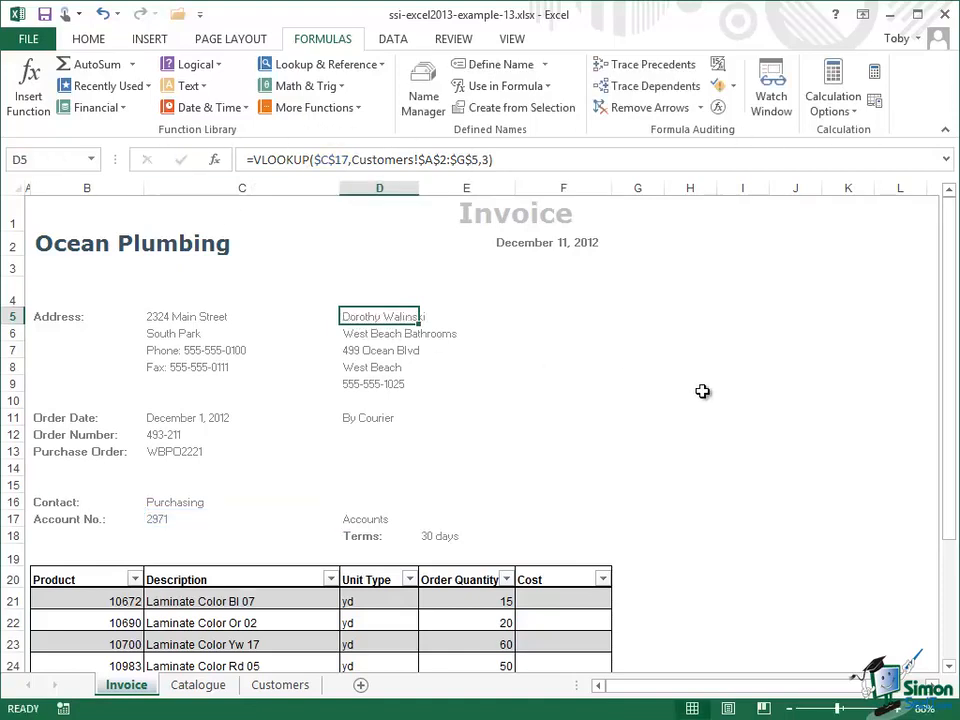
Step: Copy the lookup formula from D5 into the Terms cell E18 and set its column index number to 4
key(ctrl+c)
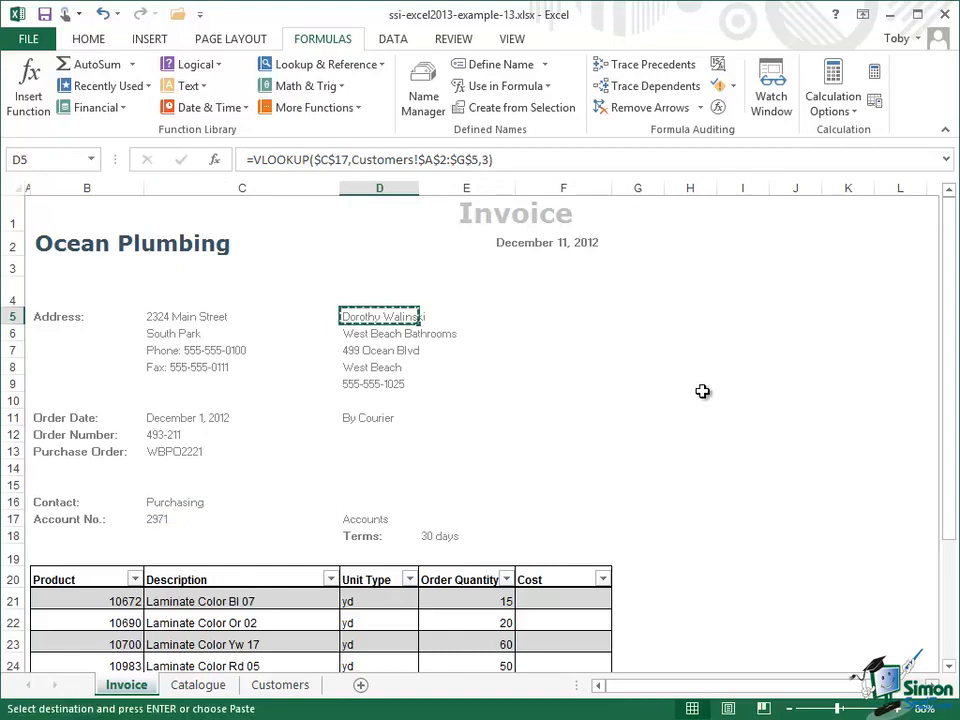
click(442, 536)
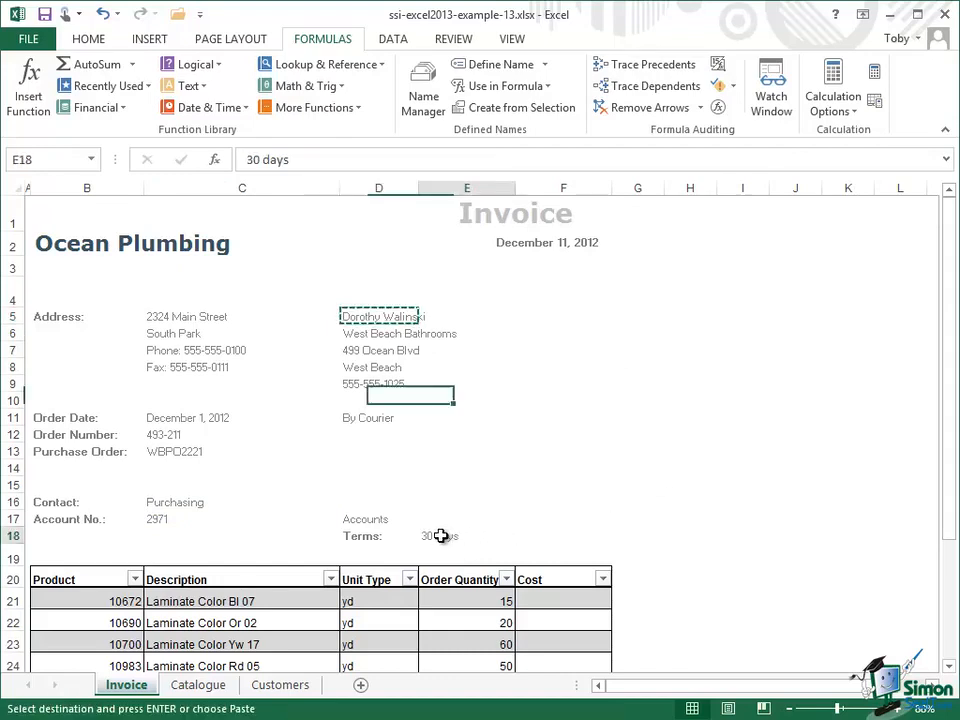
key(ctrl+v)
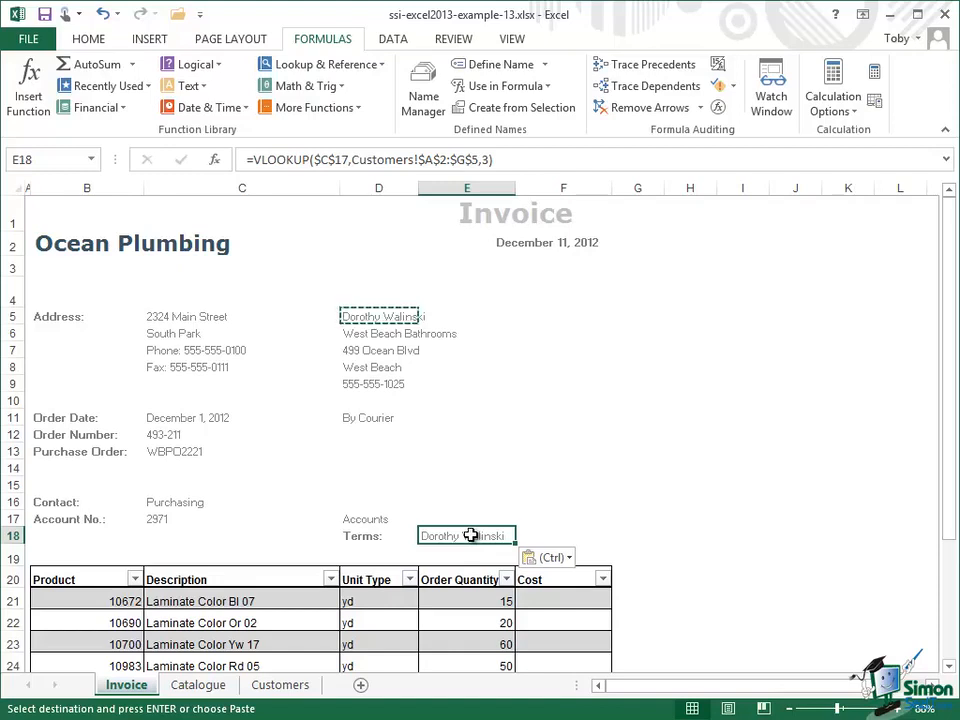
click(488, 160)
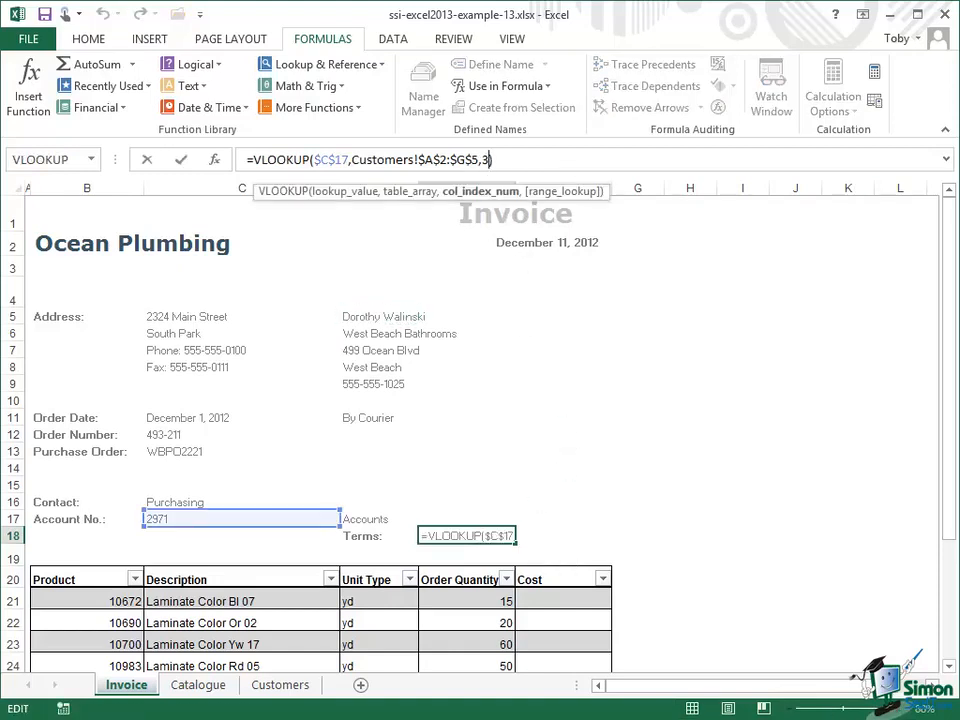
key(BackSpace)
text(4)
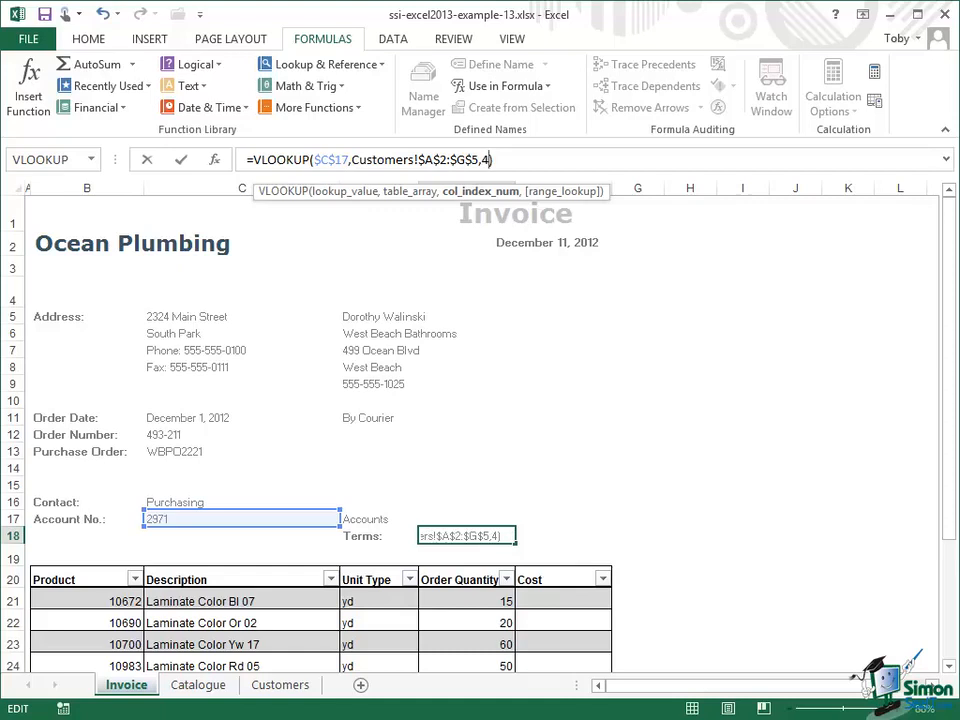
click(181, 166)
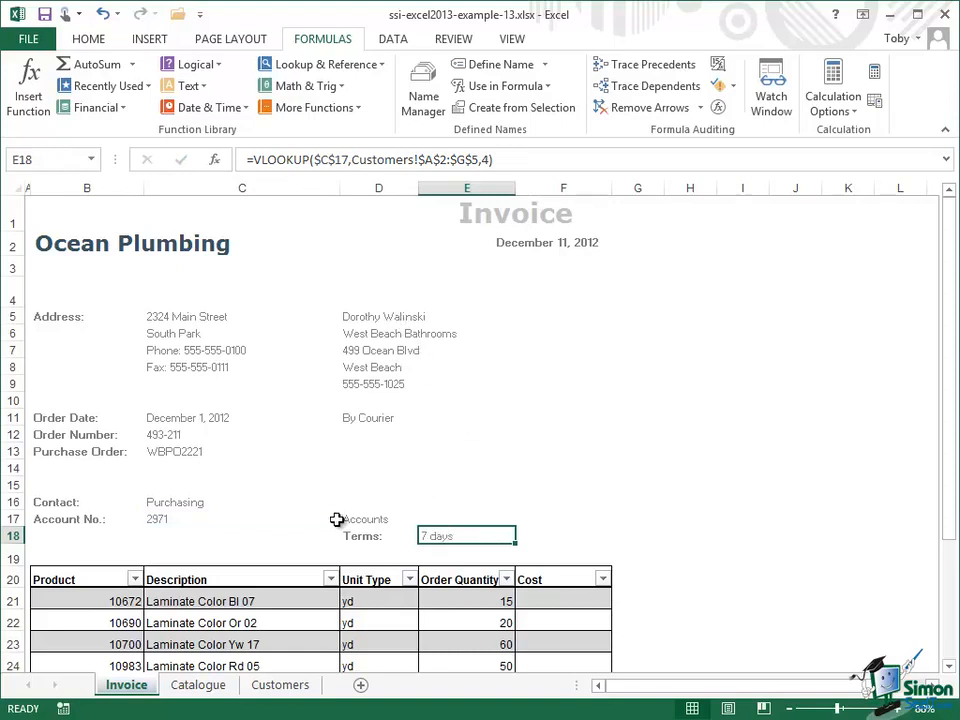
Step: Compare the account number in C17 and the terms in E18 with the matching record on the Customers sheet
click(167, 519)
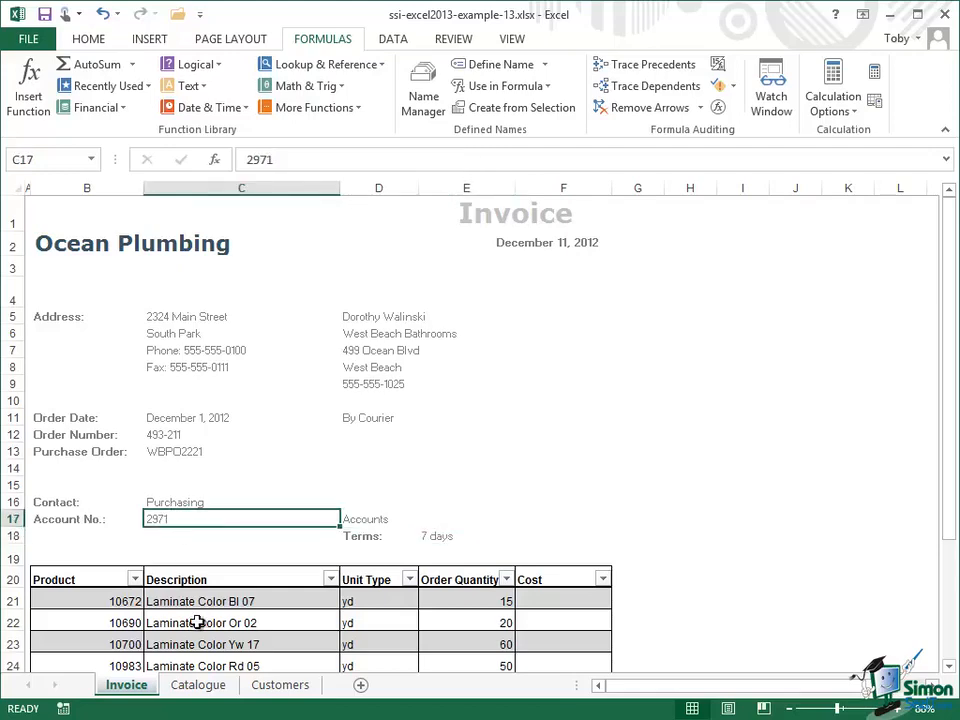
click(280, 686)
click(437, 538)
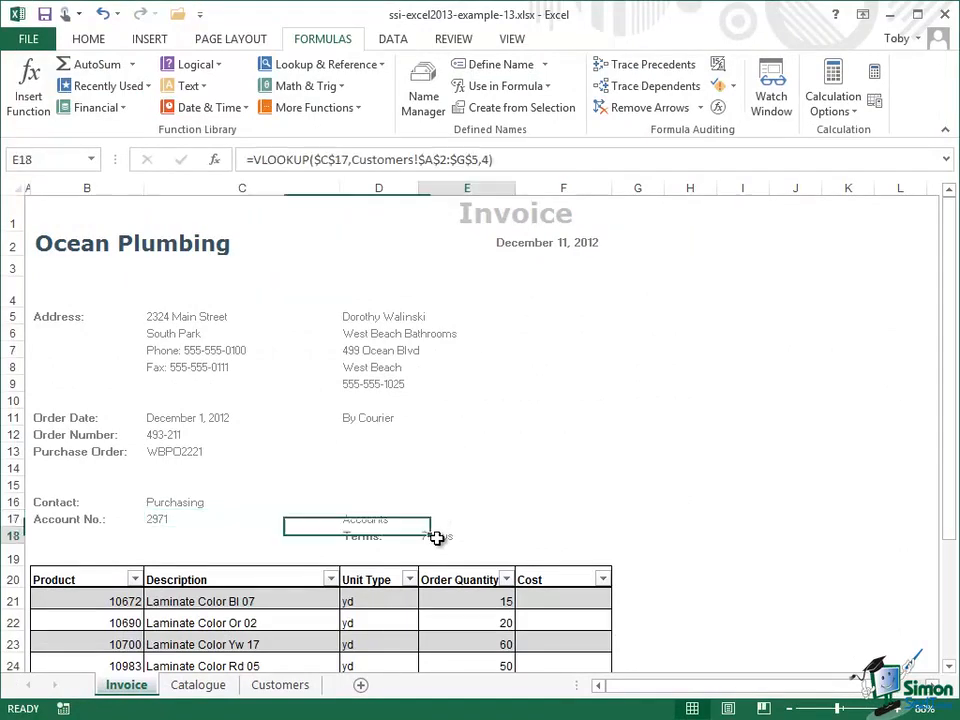
Step: Review the contact, company name, address and phone cells D5:D9 to see which hold formulas or fixed text
click(397, 317)
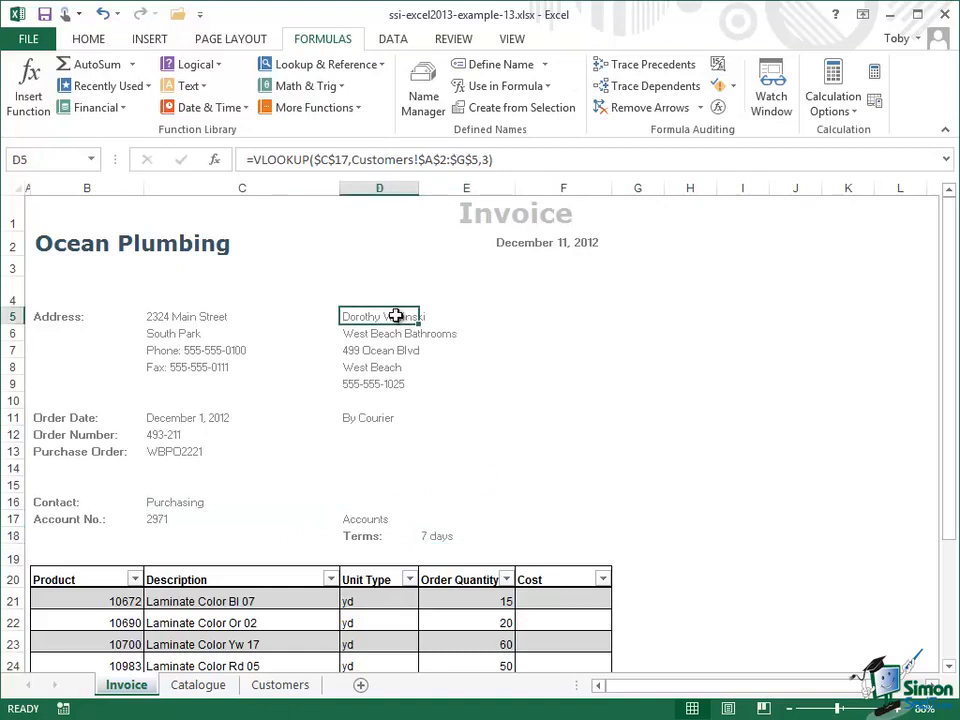
click(392, 334)
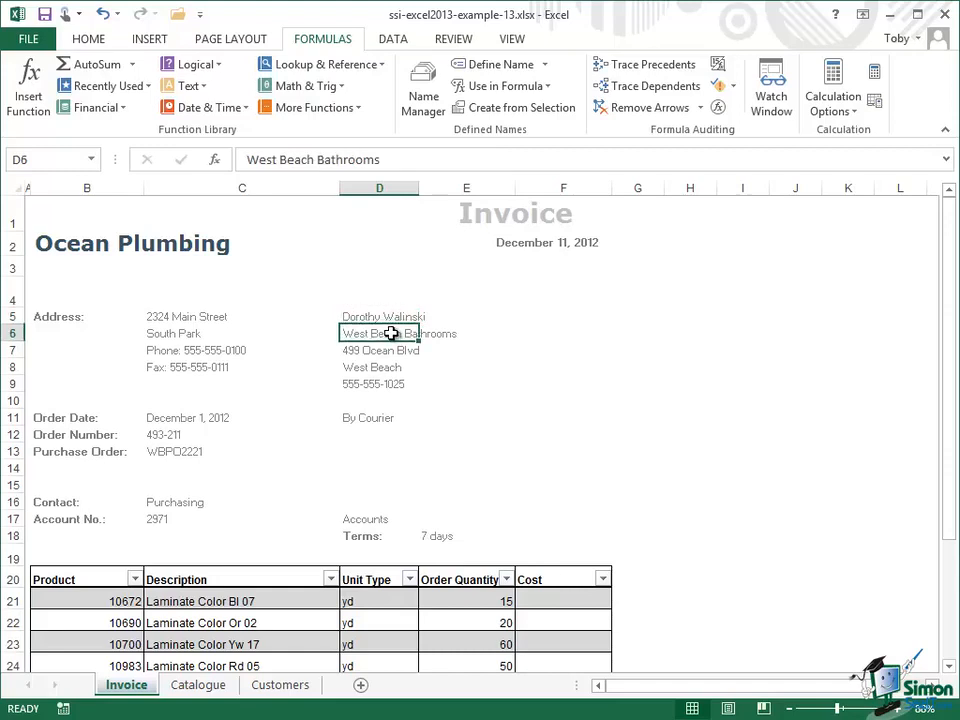
click(378, 348)
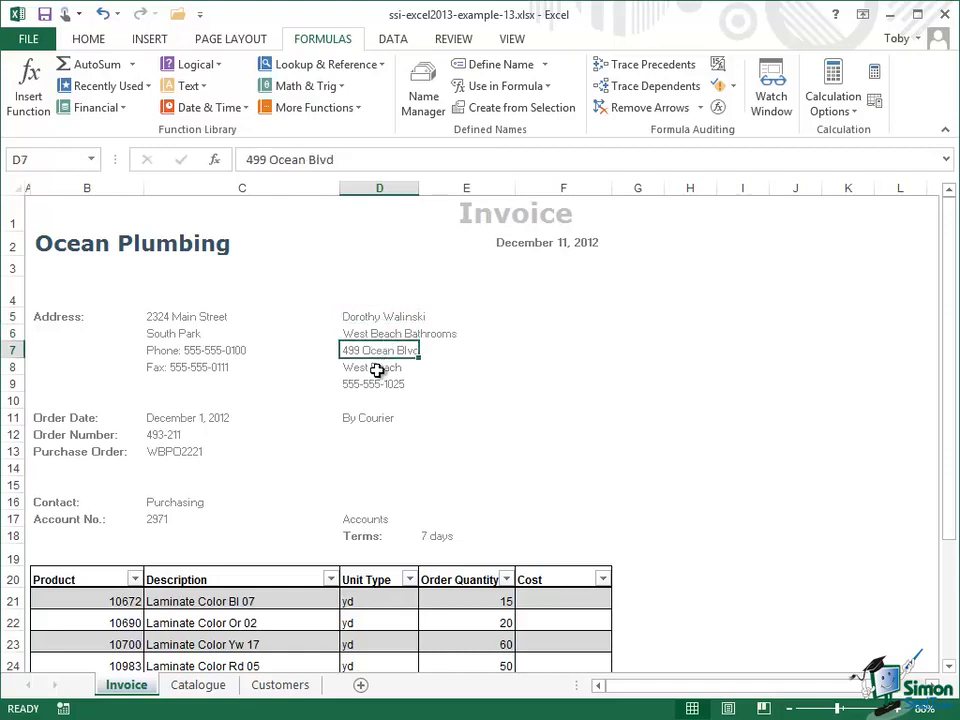
click(377, 367)
click(378, 350)
click(377, 367)
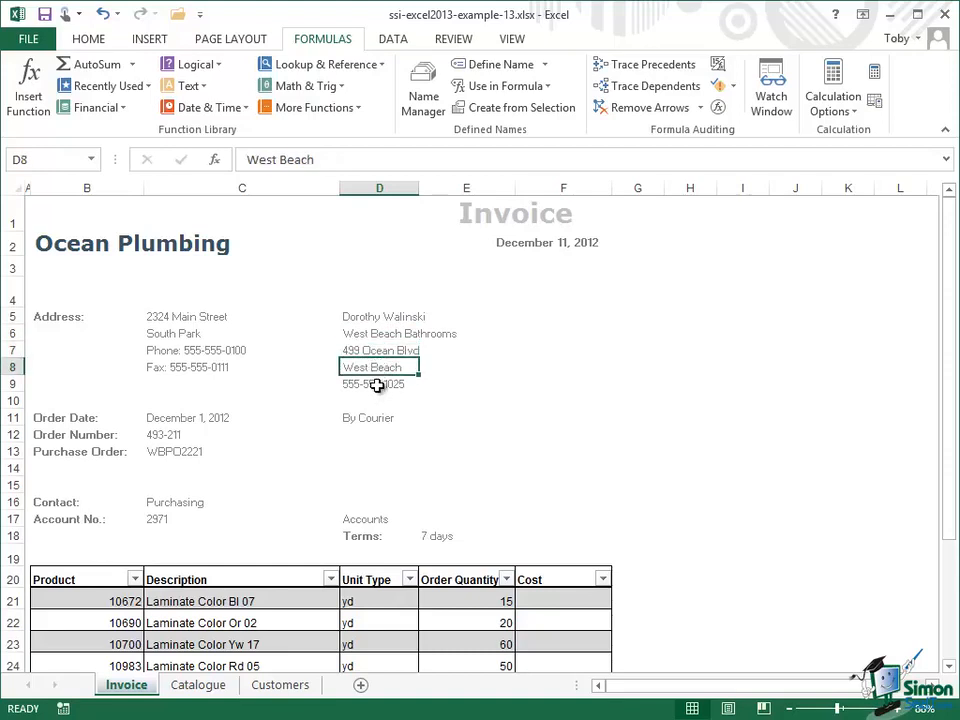
click(377, 385)
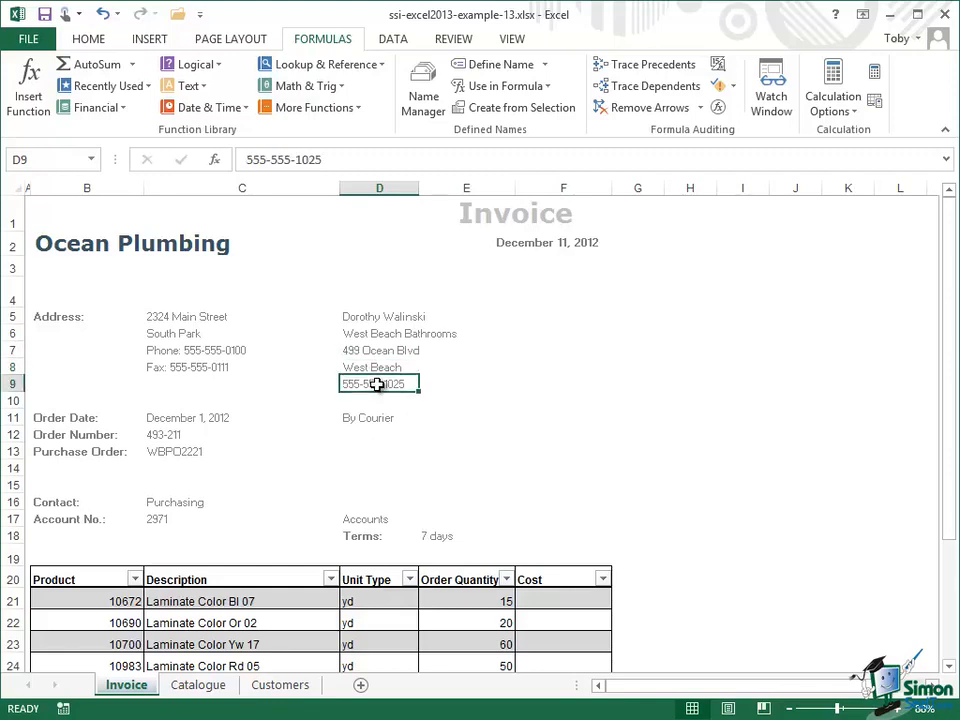
Step: Examine the Customers sheet's columns through Address 2 for data matching the invoice's name and address cells D6:D8
click(282, 686)
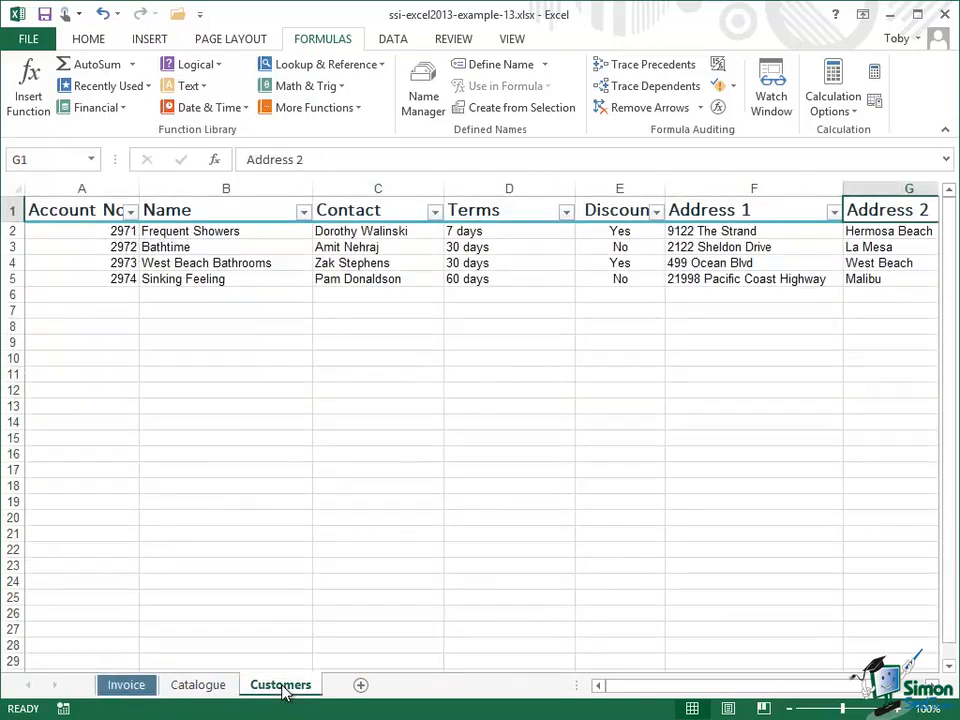
click(932, 687)
click(932, 687)
click(932, 687)
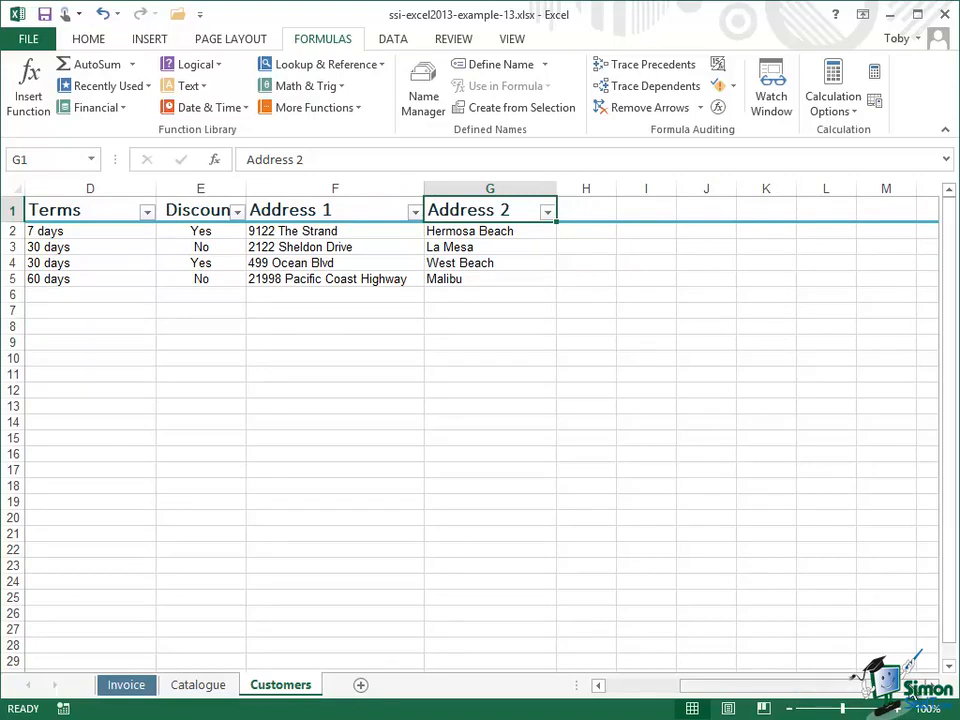
drag(878, 686, 773, 692)
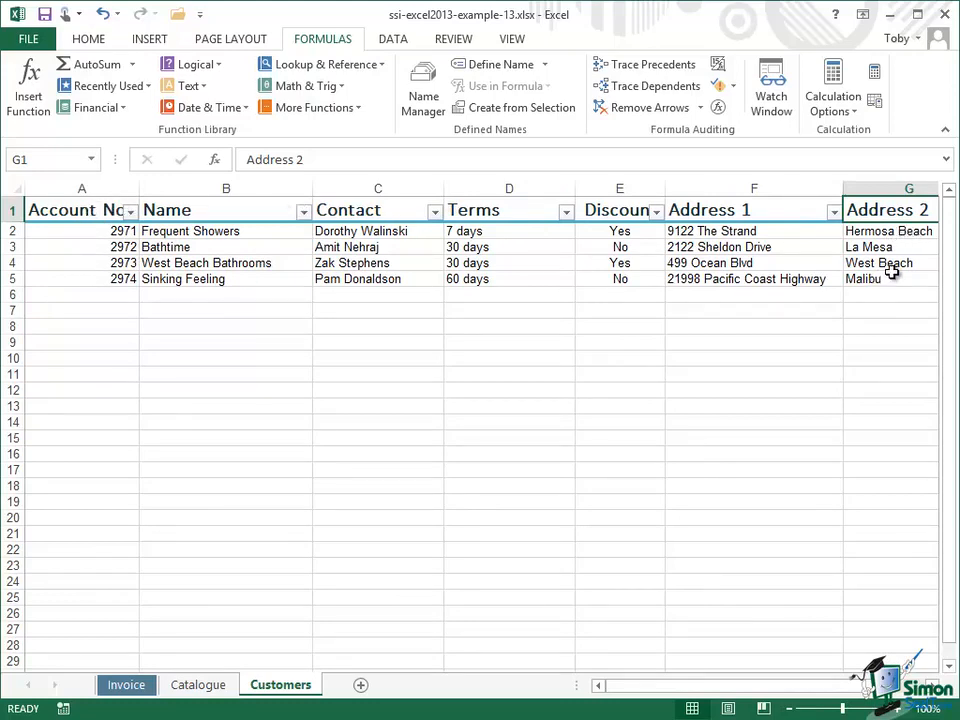
click(125, 687)
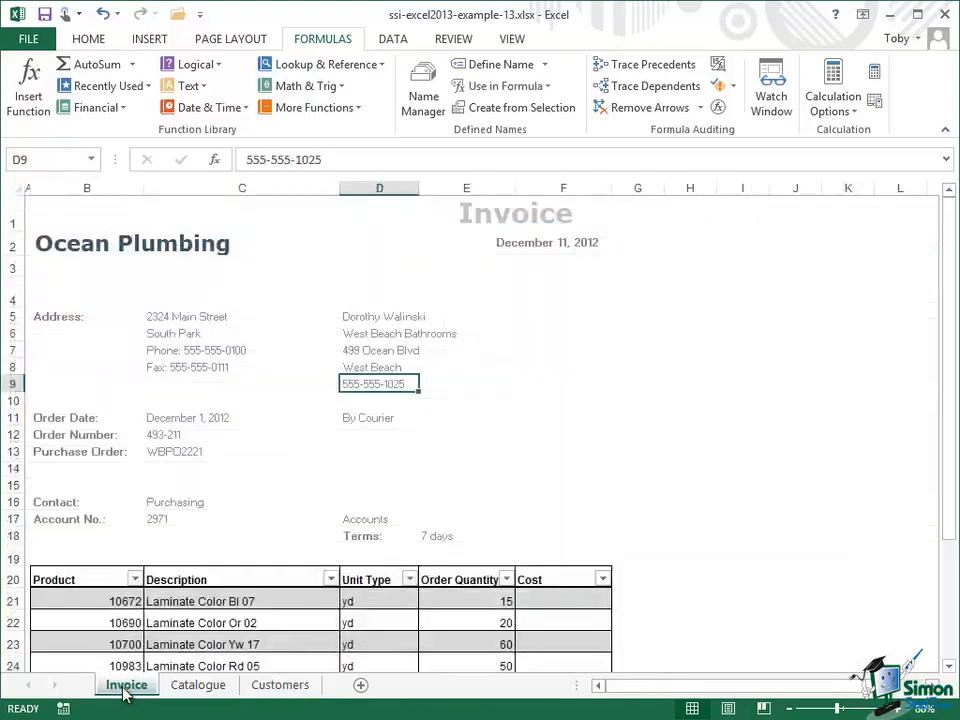
click(379, 335)
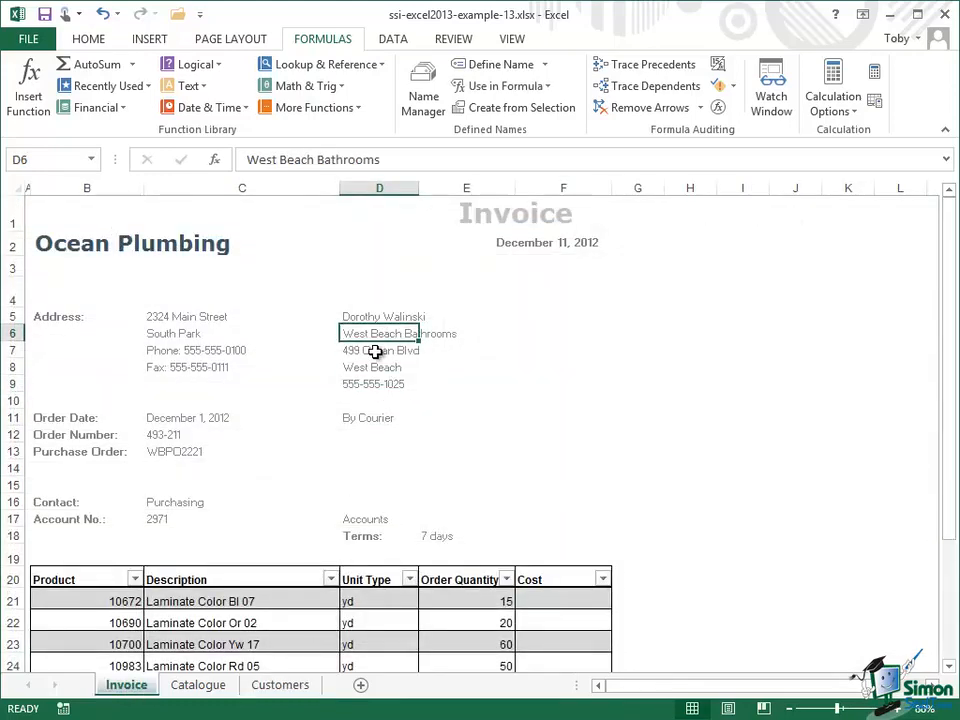
click(376, 352)
click(374, 368)
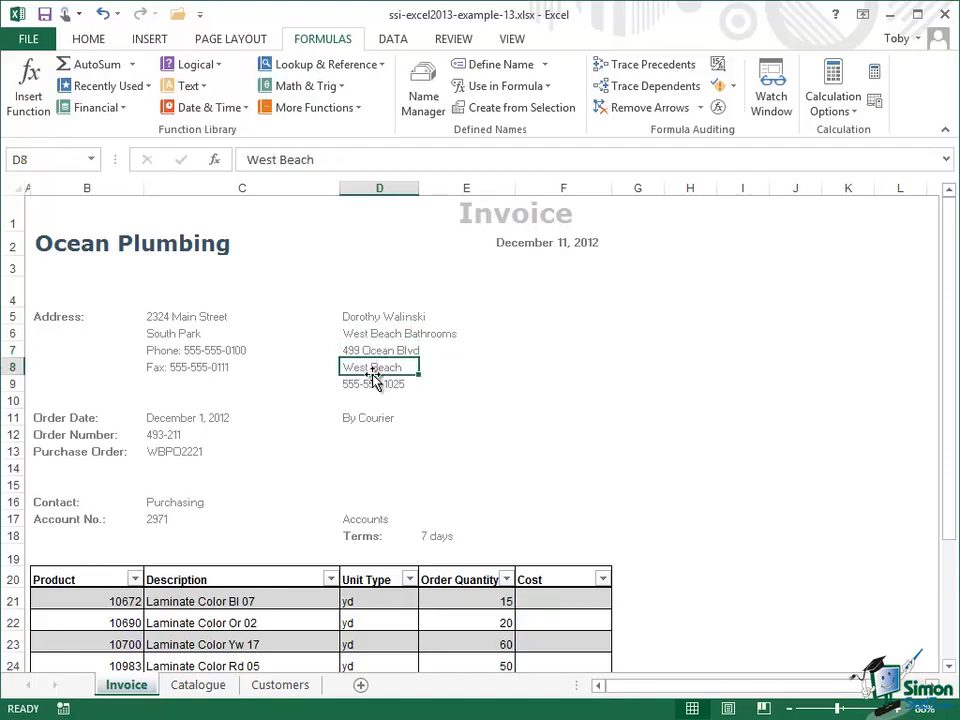
Step: Change the account number in C17 to the one for West Beach Bathrooms
click(165, 520)
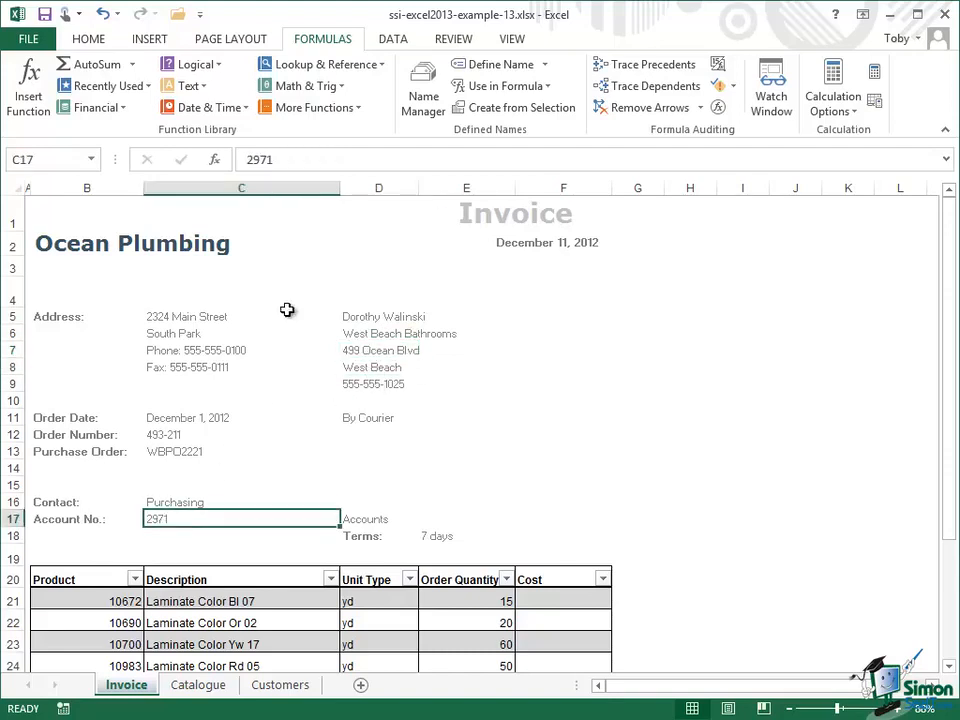
click(282, 161)
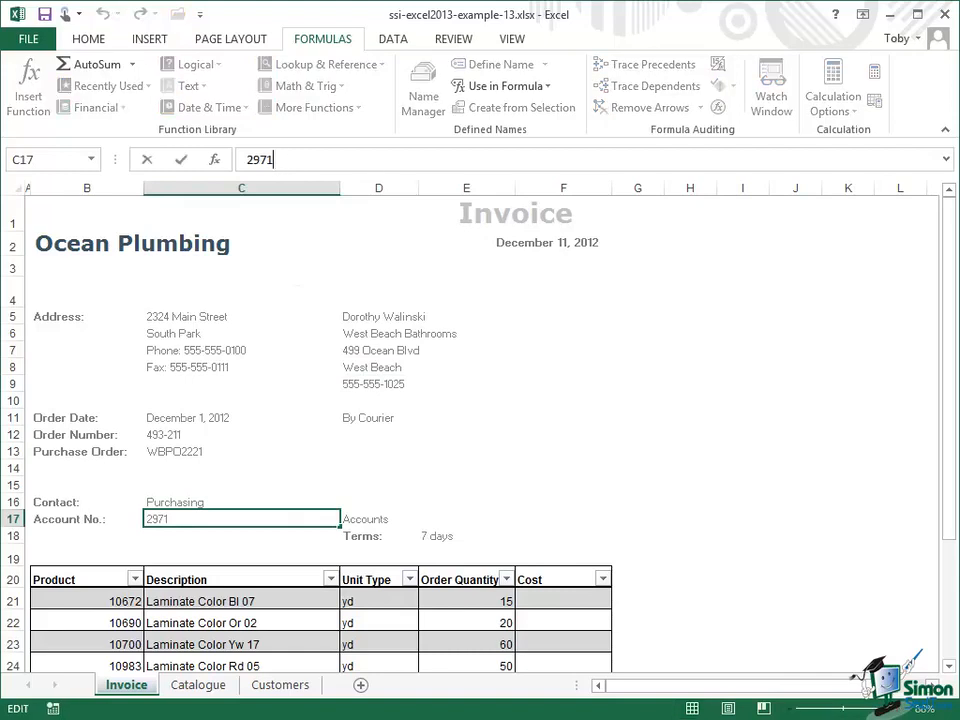
key(BackSpace)
text(3)
click(183, 165)
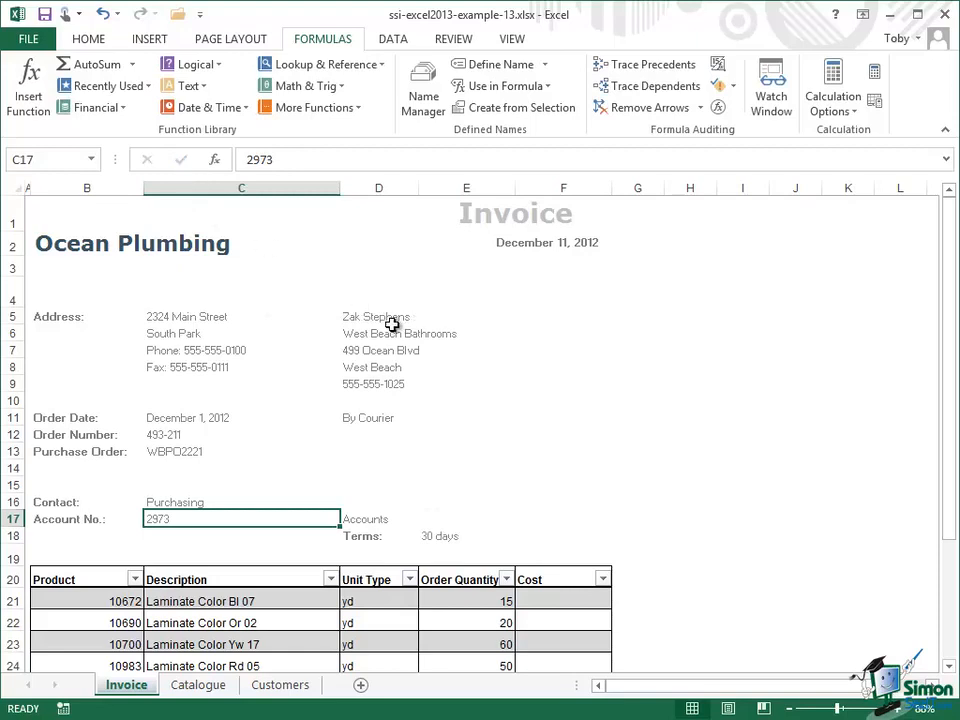